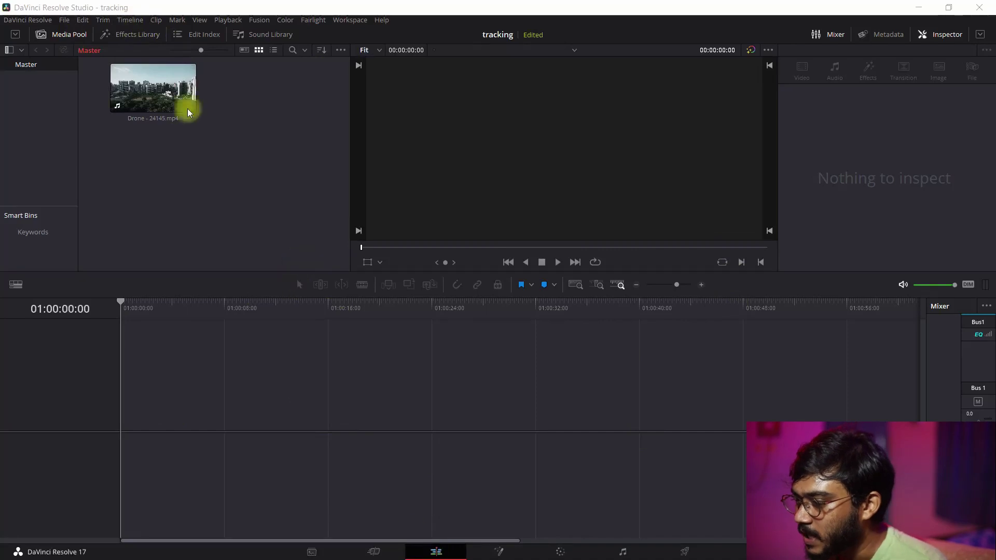
- Preview Drone - 24145.mp4 and drop it onto a new Timeline 1 with video and audio
click(141, 95)
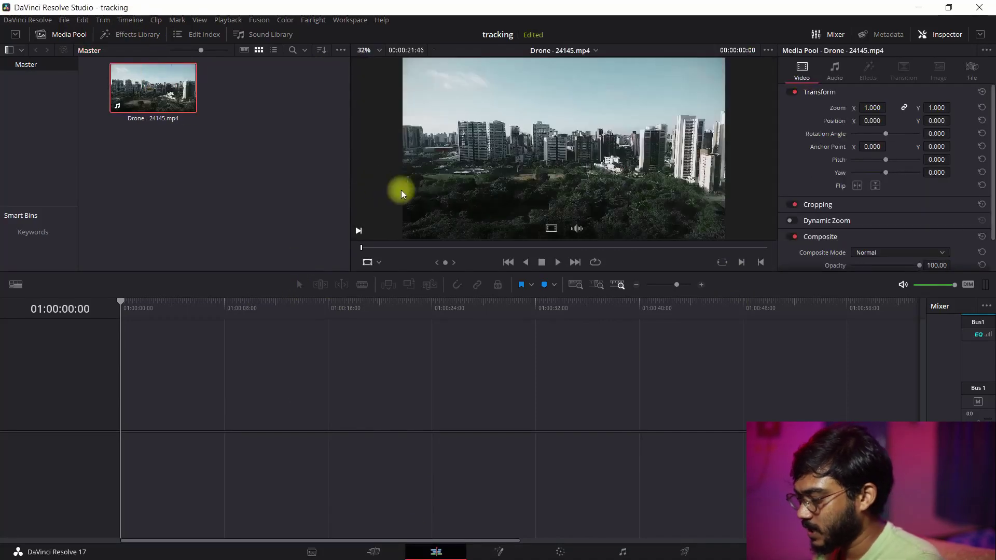
key(space)
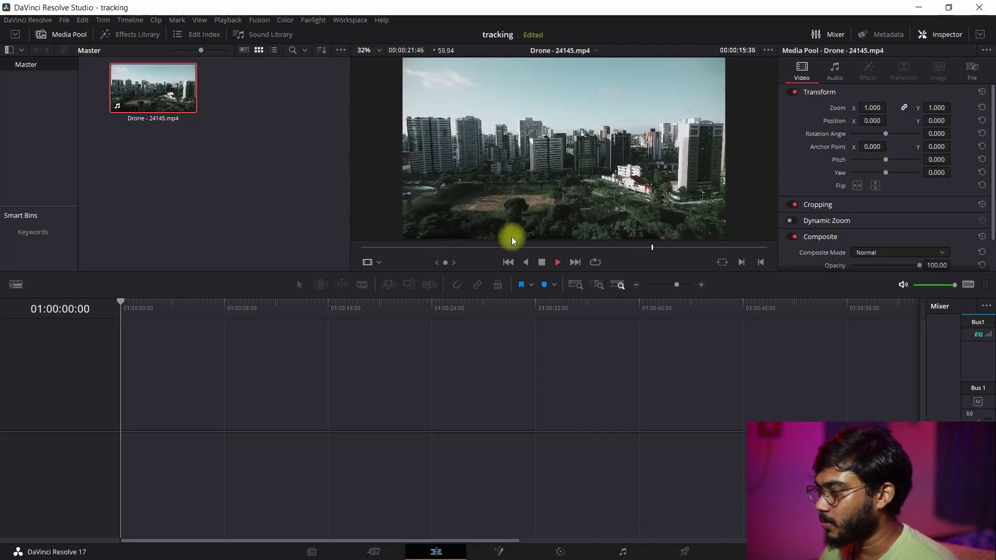
right_click(144, 89)
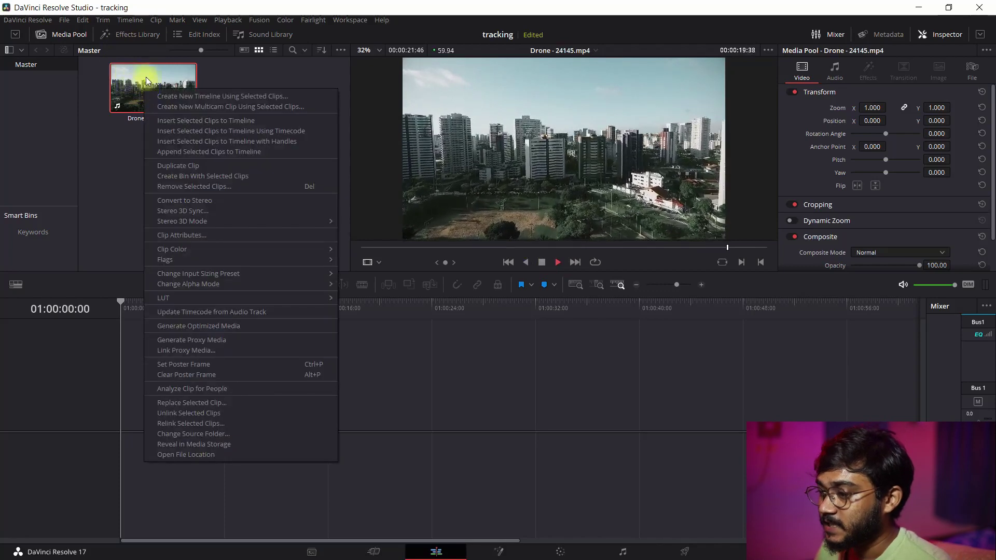
click(150, 85)
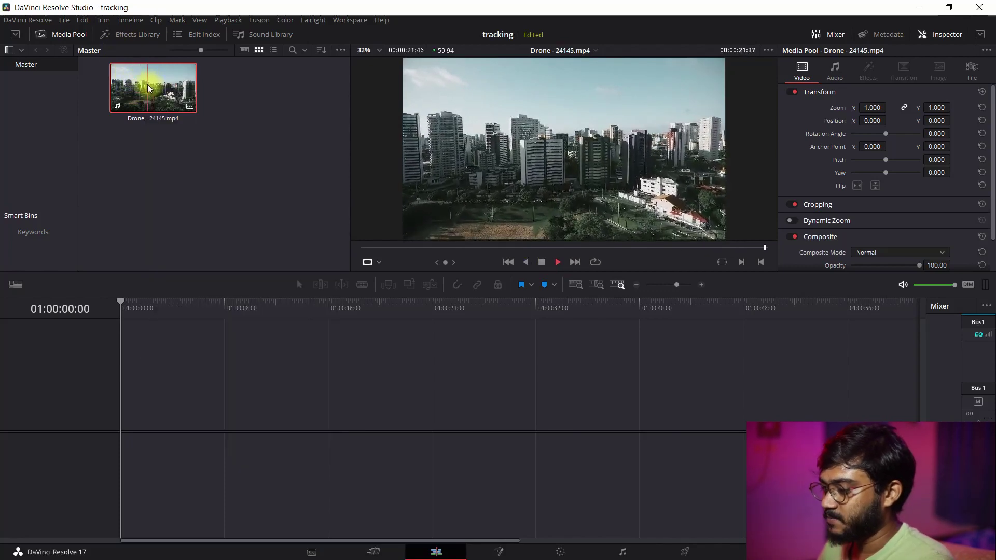
drag(147, 84, 149, 433)
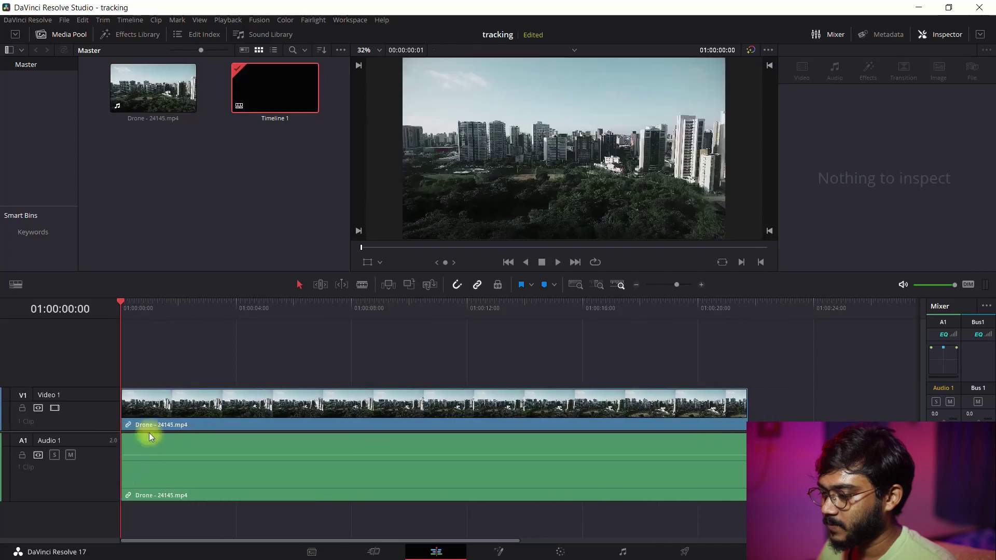
- Unlink the drone clip's audio from its video and delete the A1 audio
click(202, 431)
right_click(242, 462)
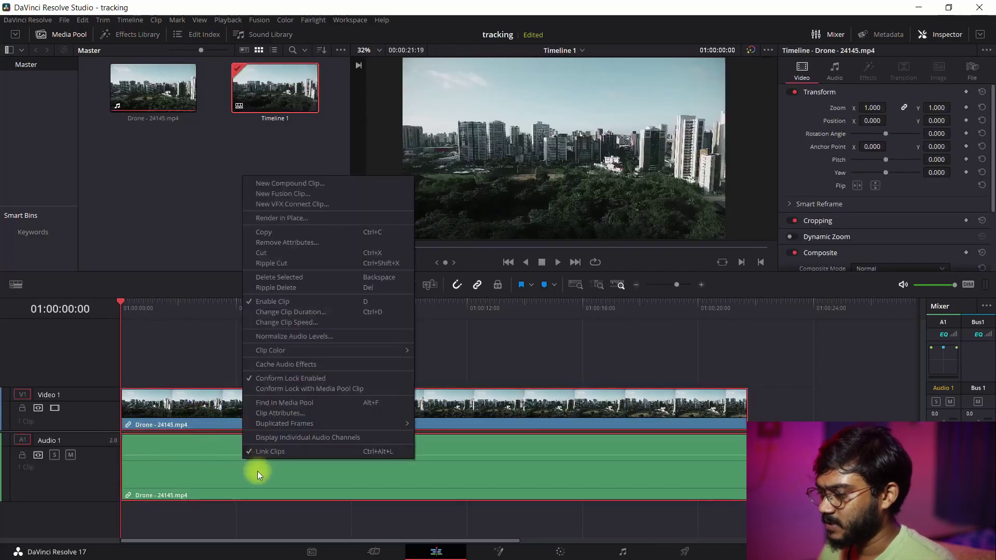
right_click(257, 472)
click(272, 462)
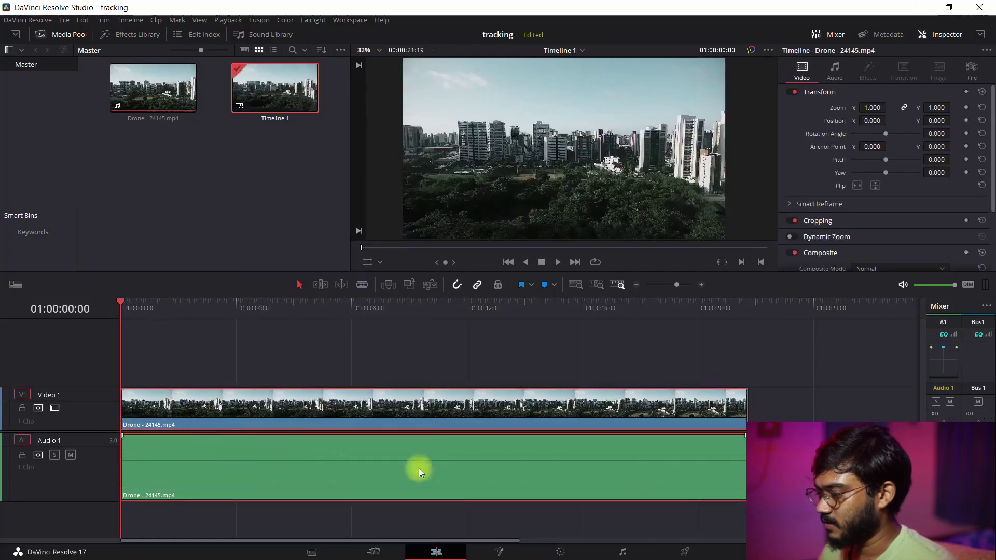
click(680, 483)
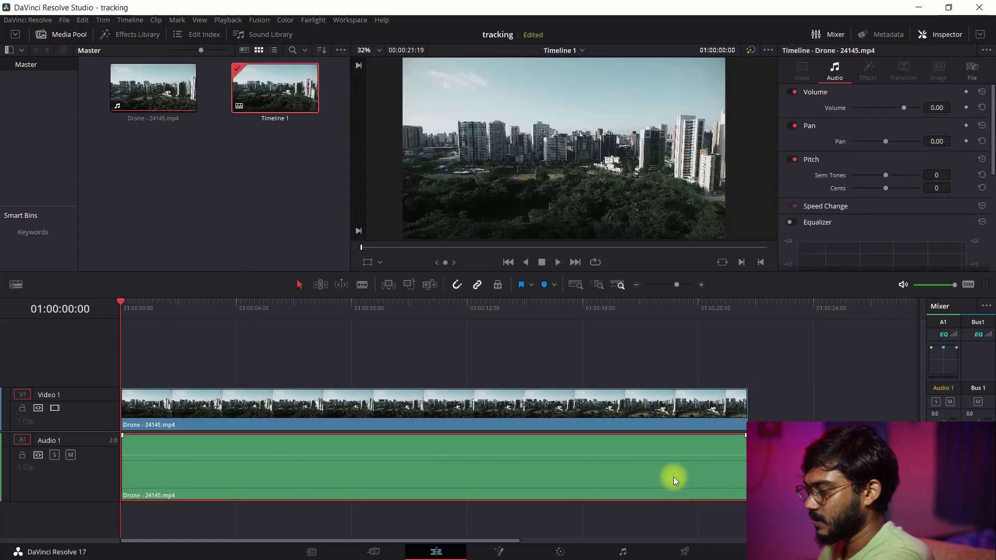
key(Delete)
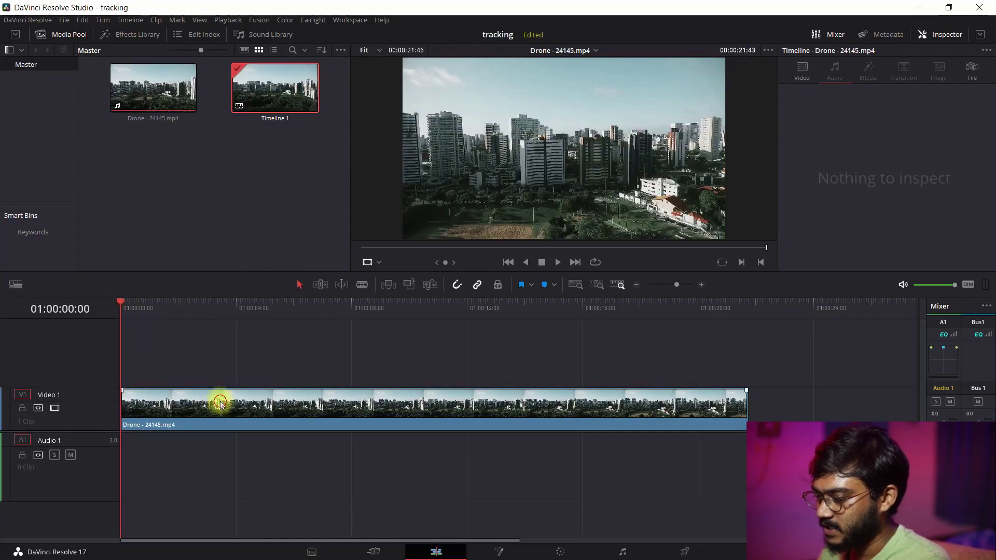
- Raise the clip speed to 200 so it spans 00:00:04:08, then play it back
click(220, 404)
key(space)
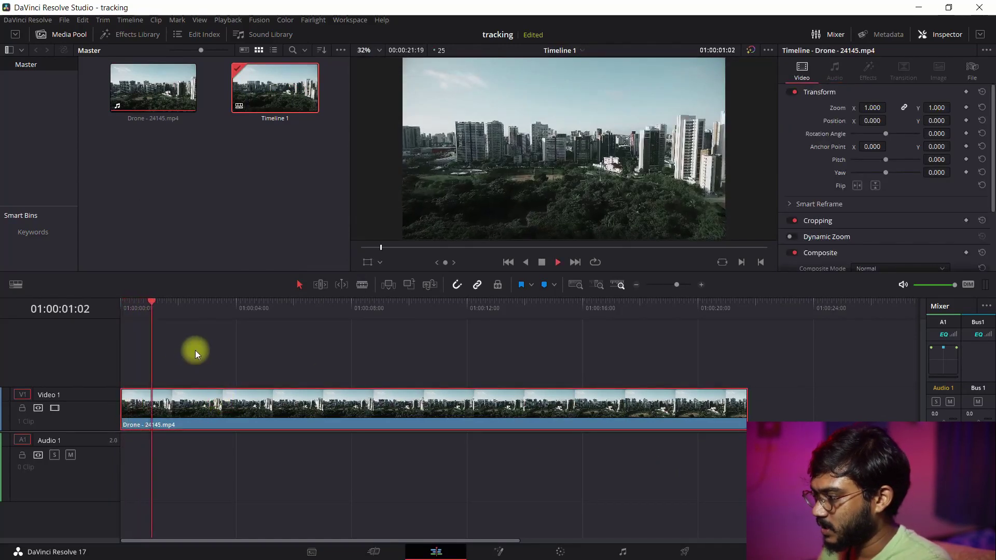
key(space)
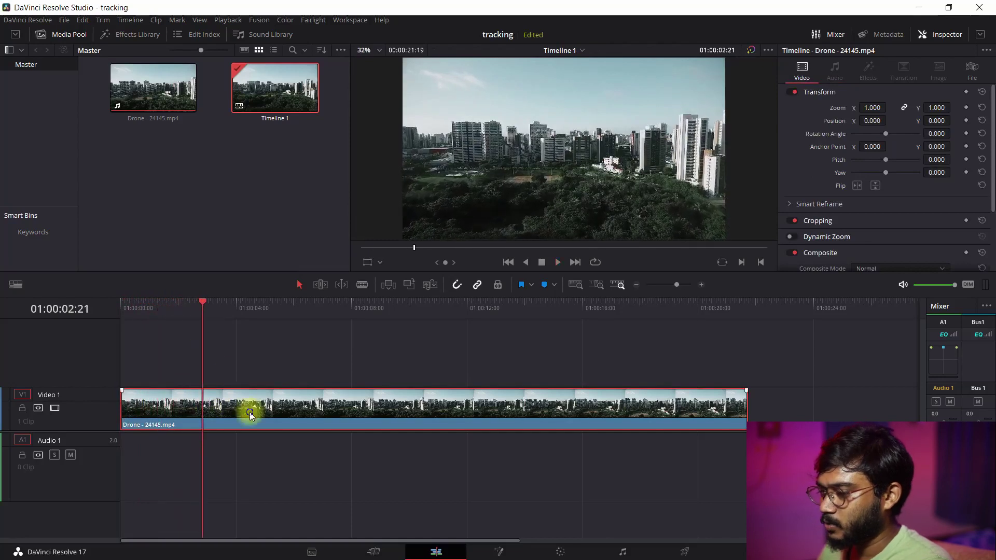
right_click(250, 412)
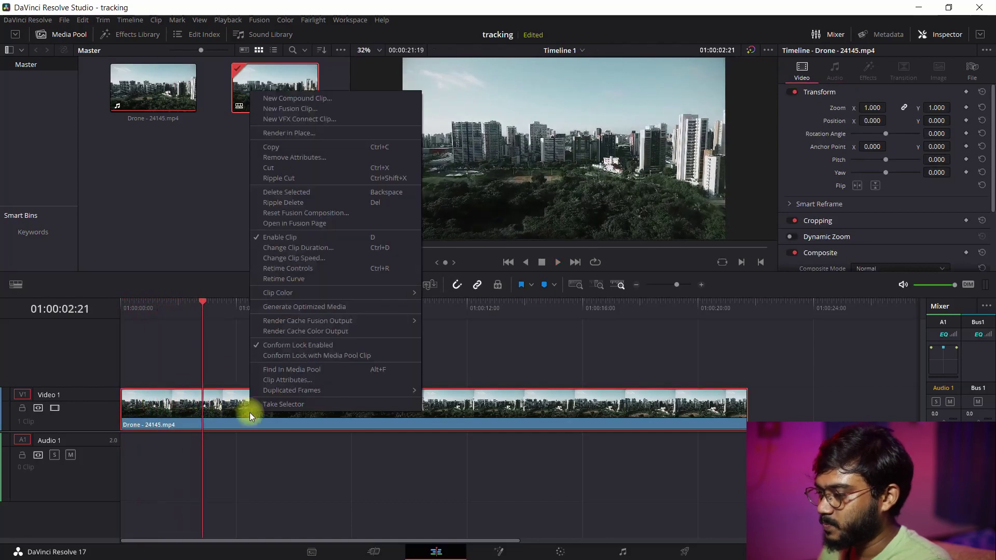
click(281, 258)
text(200)
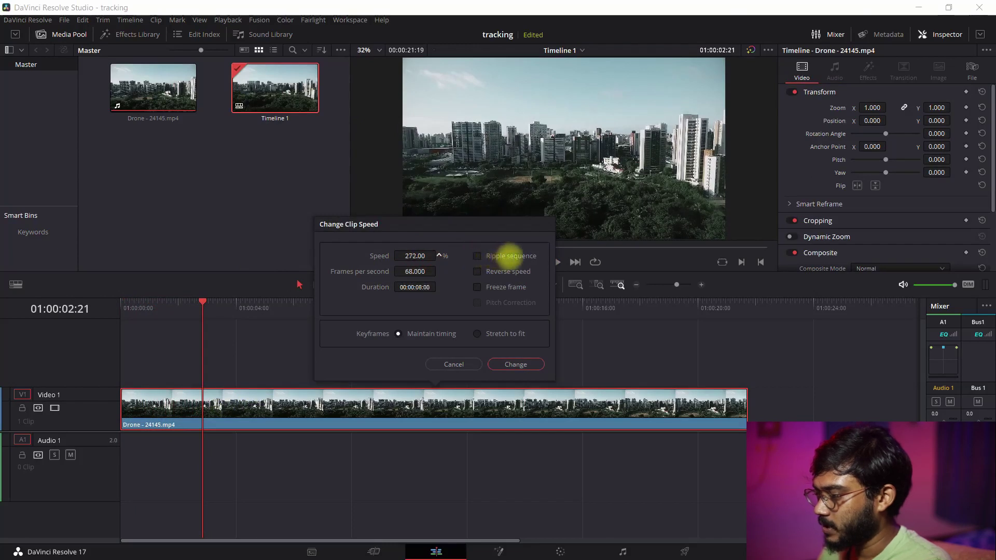
click(413, 255)
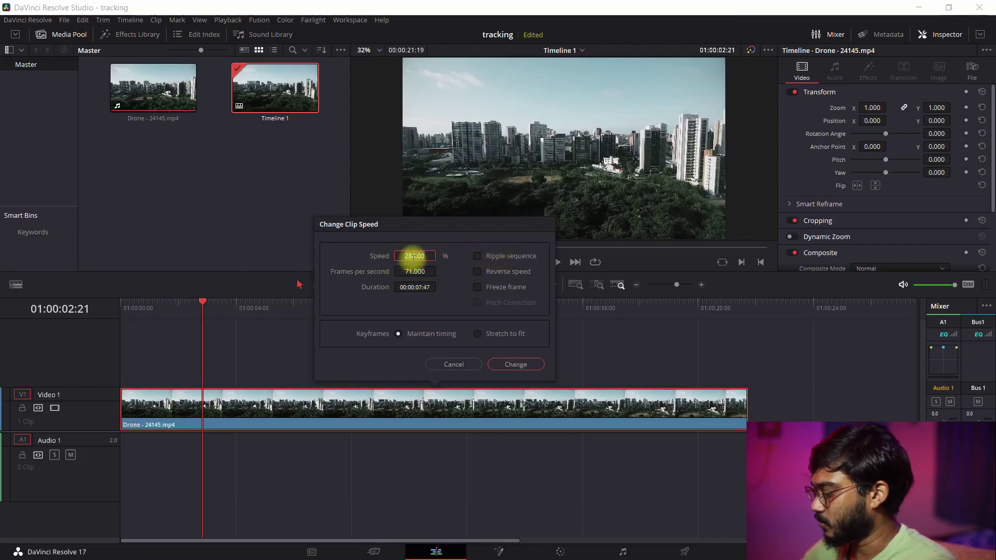
key(Return)
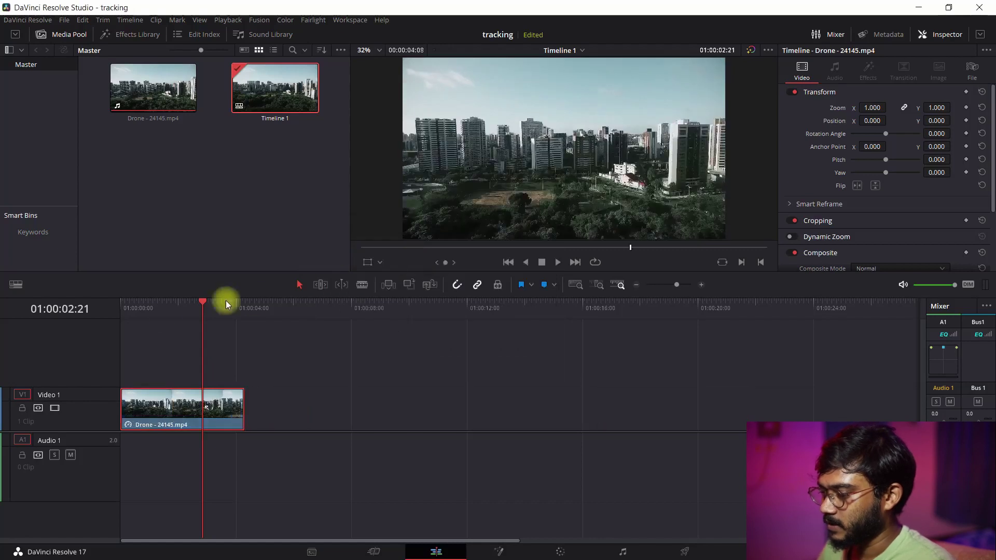
drag(129, 309, 128, 309)
key(space)
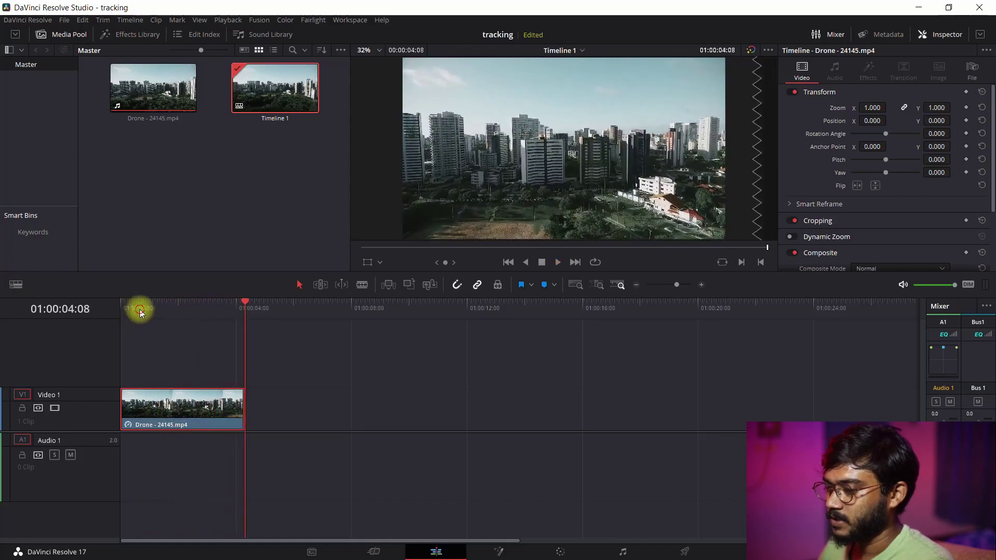
key(Home)
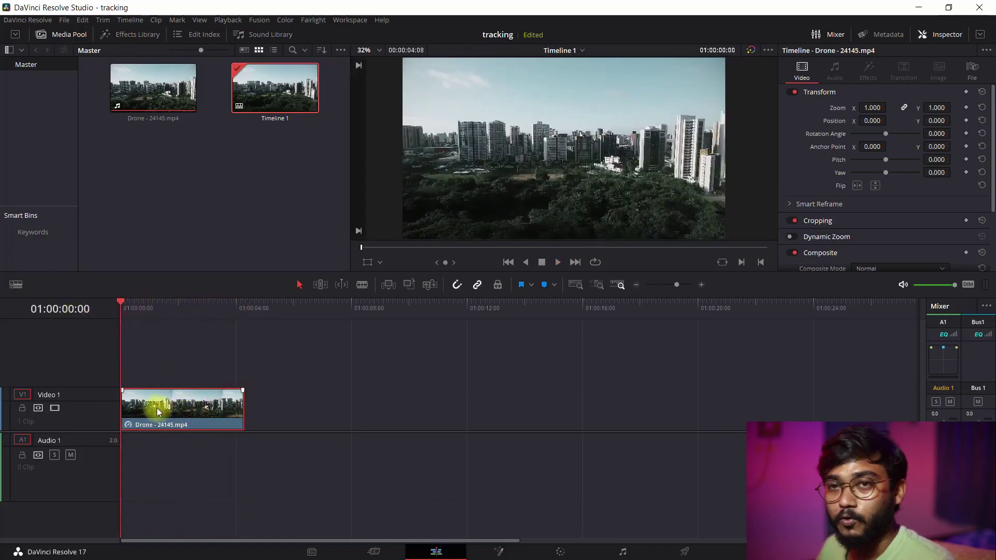
- Convert the sped-up drone clip into Fusion Clip 1 and scrub through it to check
right_click(158, 408)
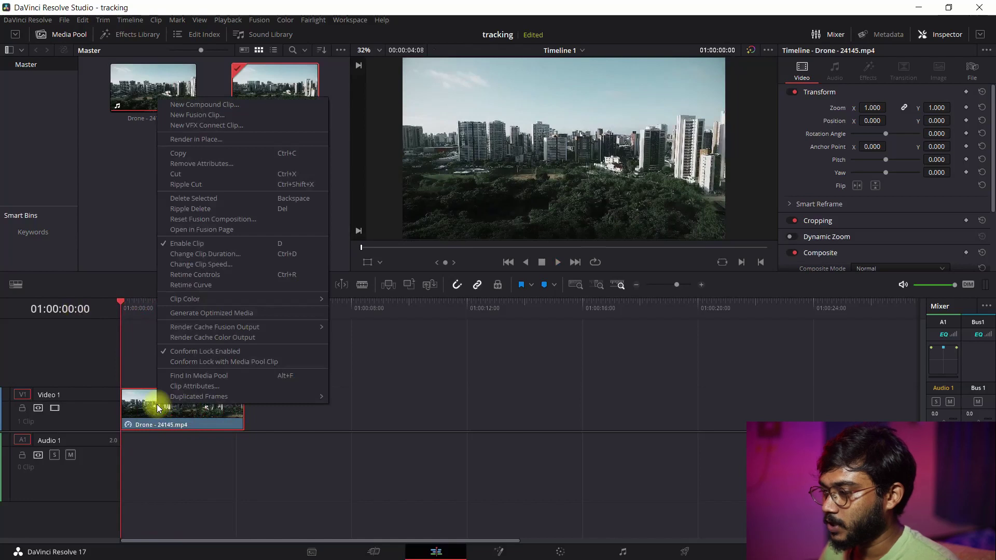
click(215, 116)
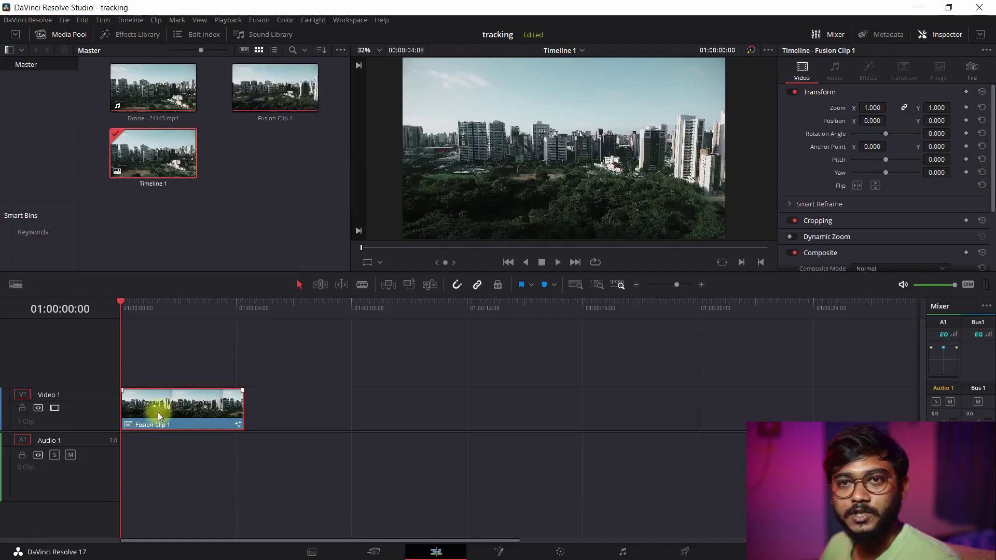
click(175, 306)
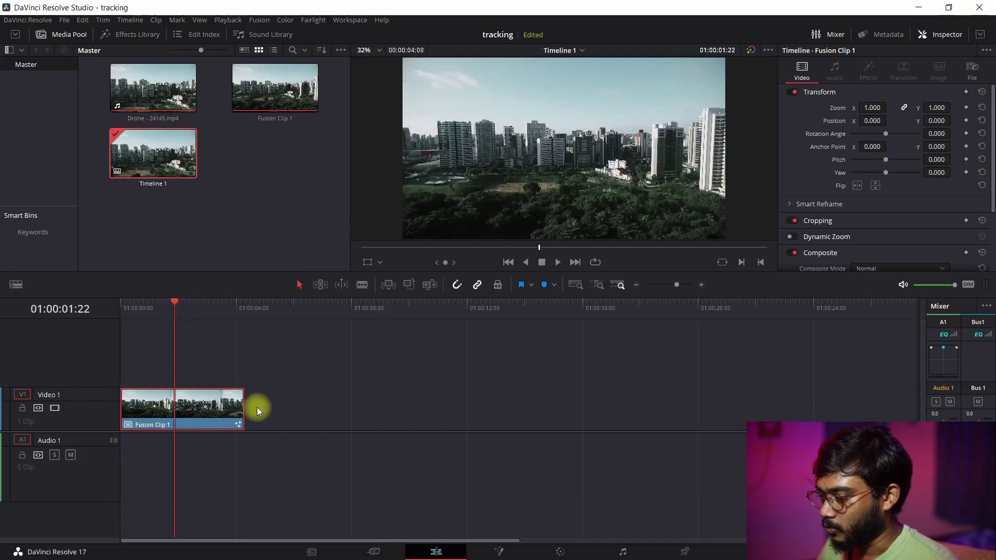
mouse_move(152, 309)
mouse_down()
mouse_move(163, 308)
mouse_move(153, 308)
mouse_up()
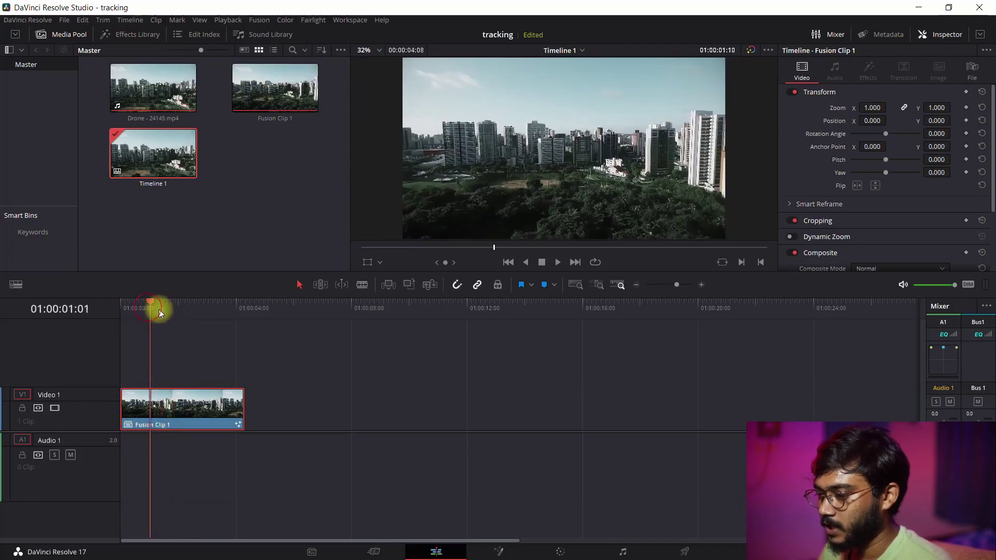
- On the Fusion page, move MediaIn1 left and MediaOut1 right, then bring up Select Tool
click(497, 552)
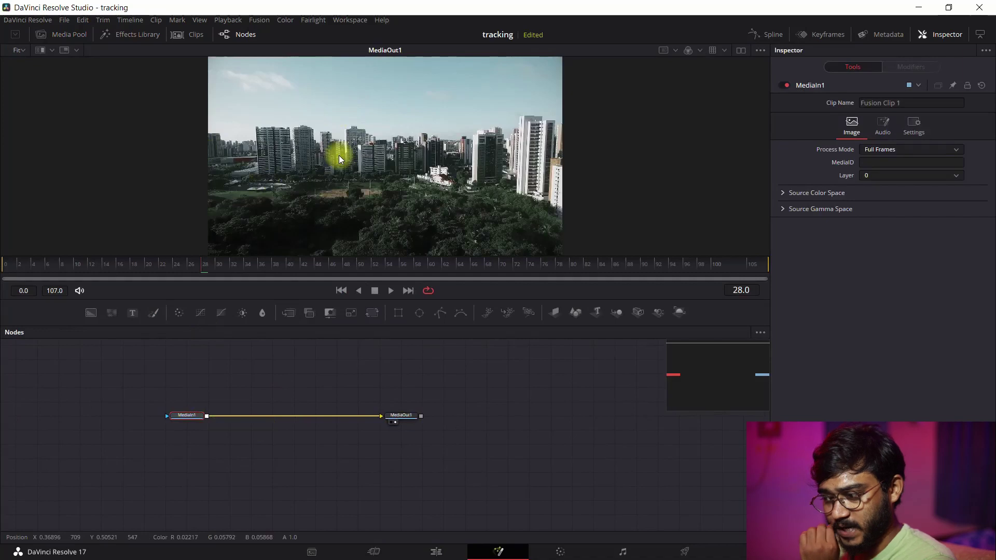
drag(187, 415, 123, 418)
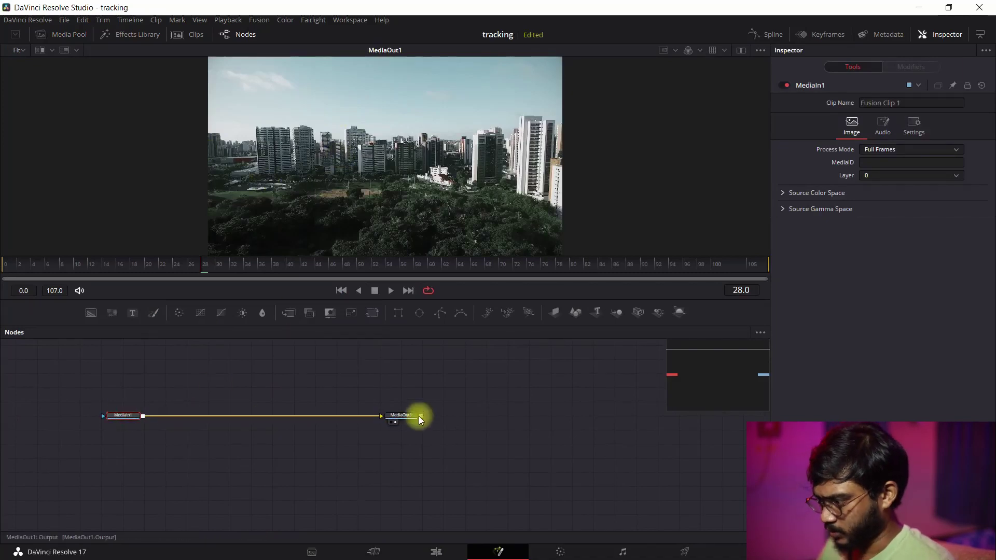
drag(401, 416, 422, 416)
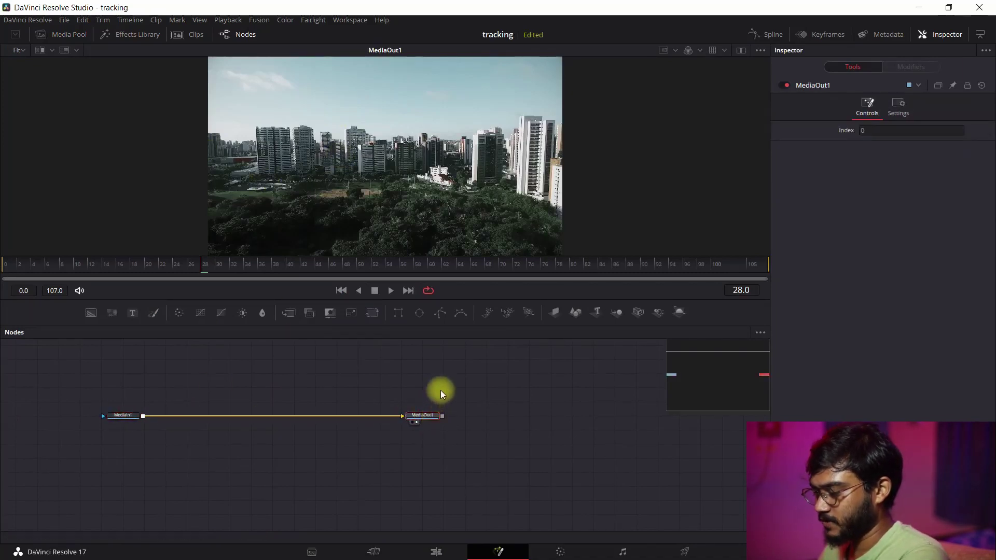
key(shift+space)
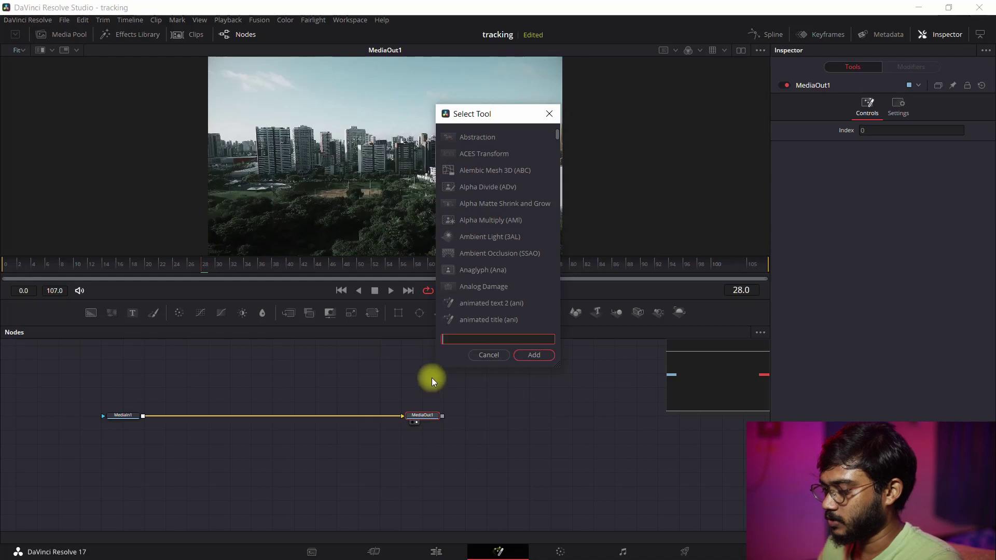
- Search 'camera' and add a Camera Tracker node to the graph
text(came)
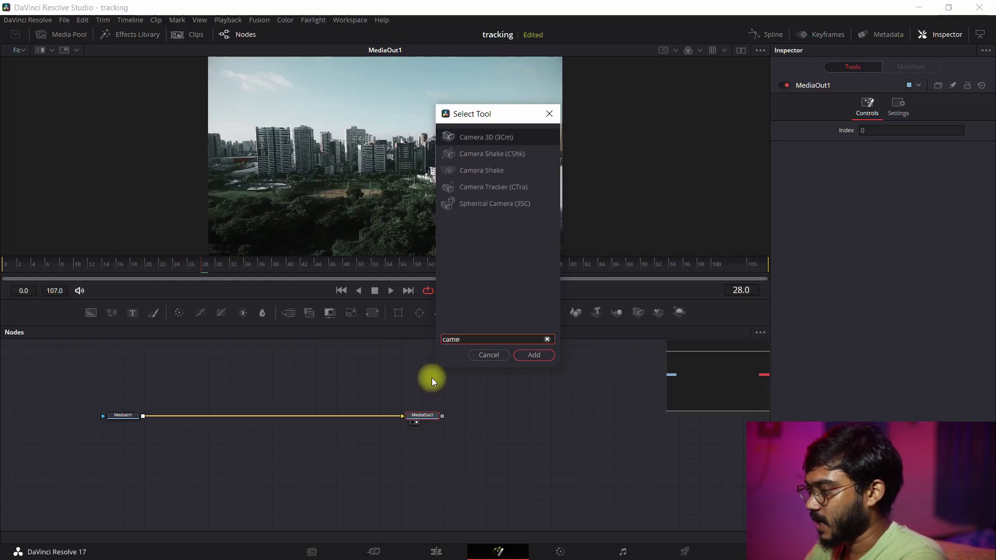
text(ra)
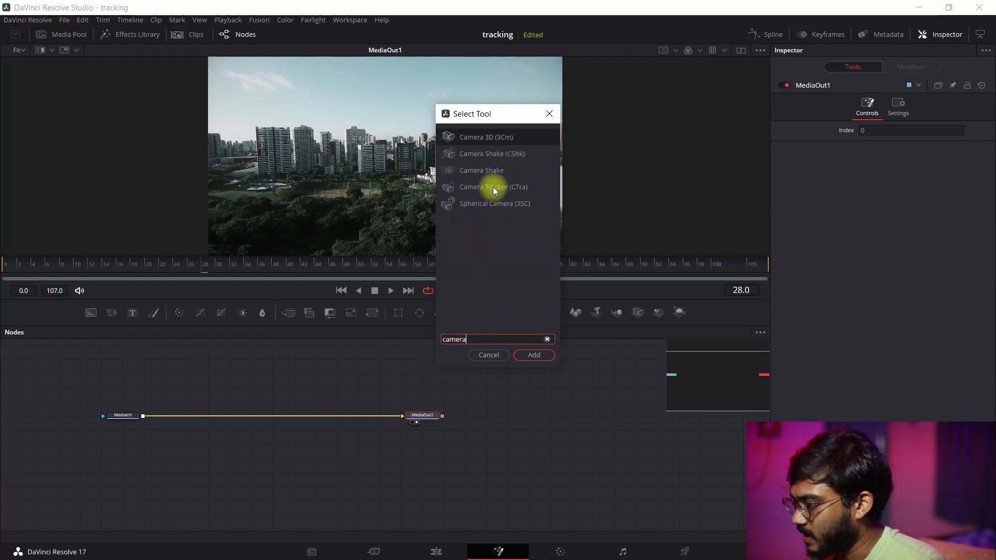
click(494, 191)
click(526, 354)
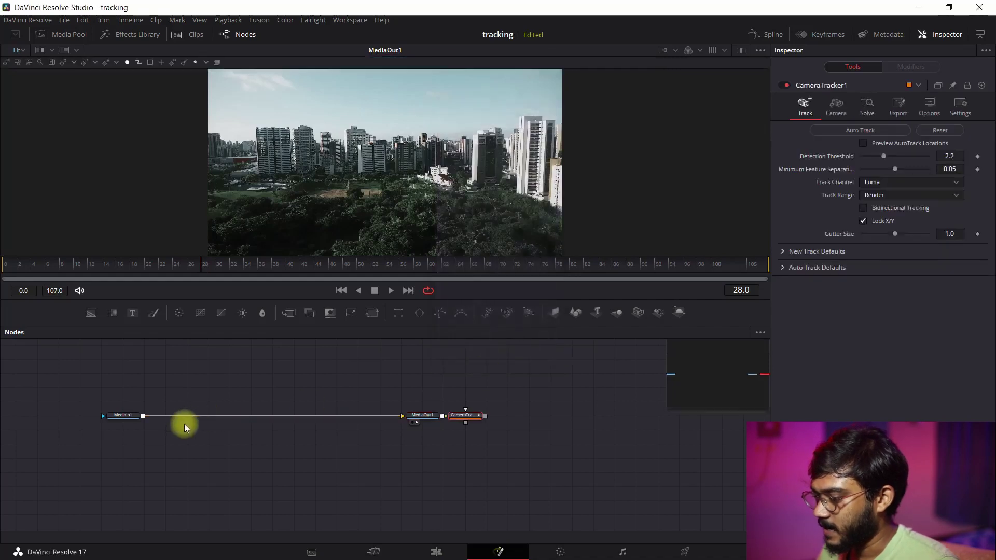
- Rewire CameraTracker1 onto the straight link between MediaIn1 and MediaOut1
mouse_move(467, 416)
mouse_down()
mouse_move(475, 383)
mouse_move(524, 393)
mouse_up()
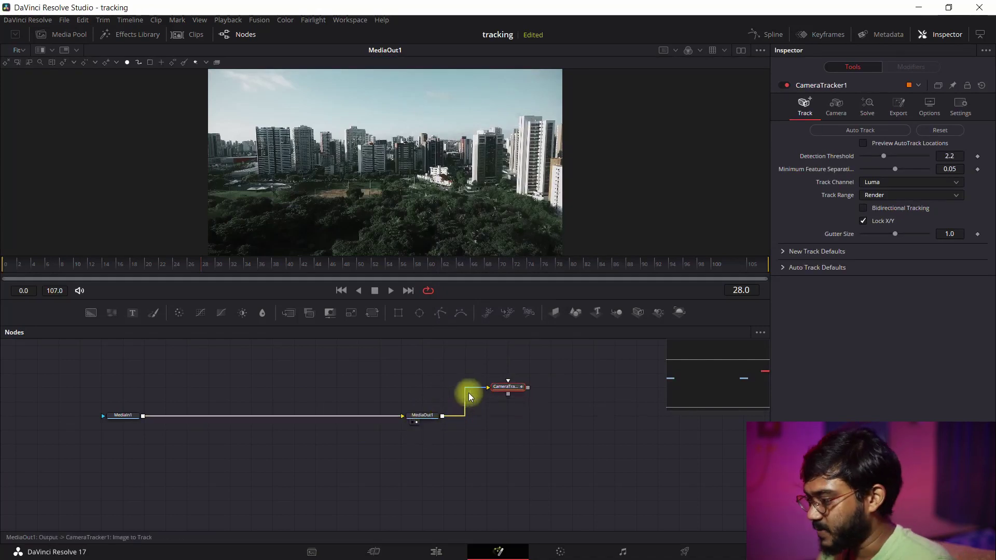
drag(470, 390, 456, 404)
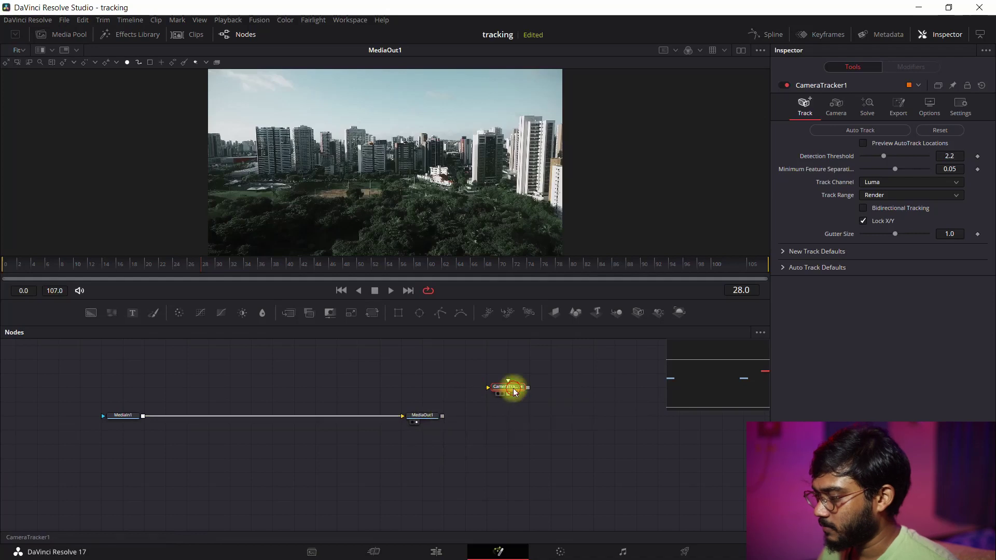
drag(513, 390, 283, 385)
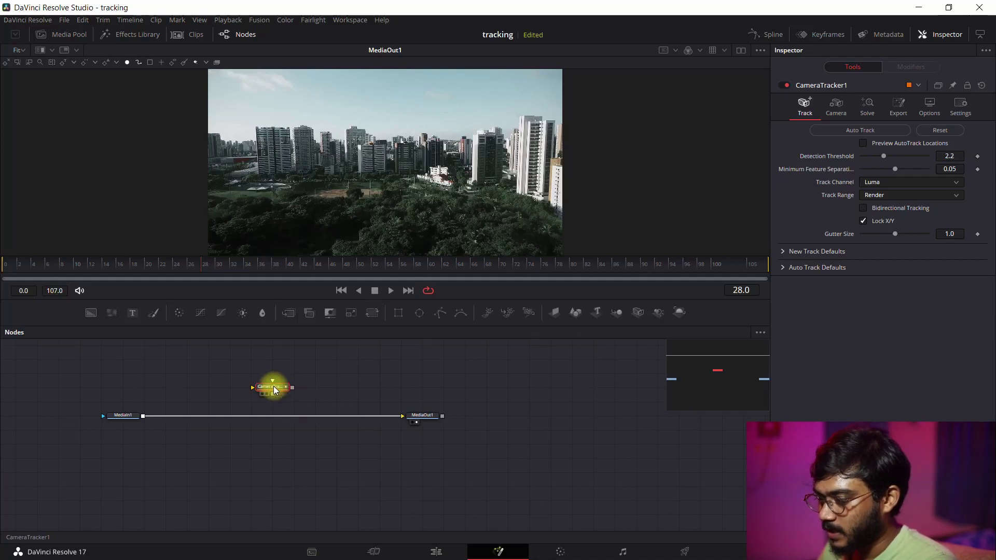
drag(275, 390, 275, 419)
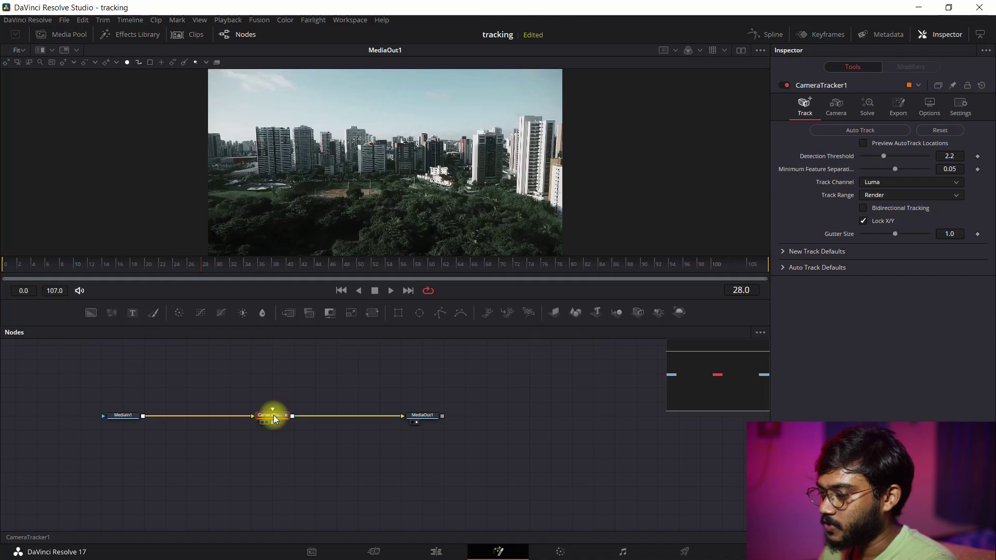
drag(275, 419, 271, 437)
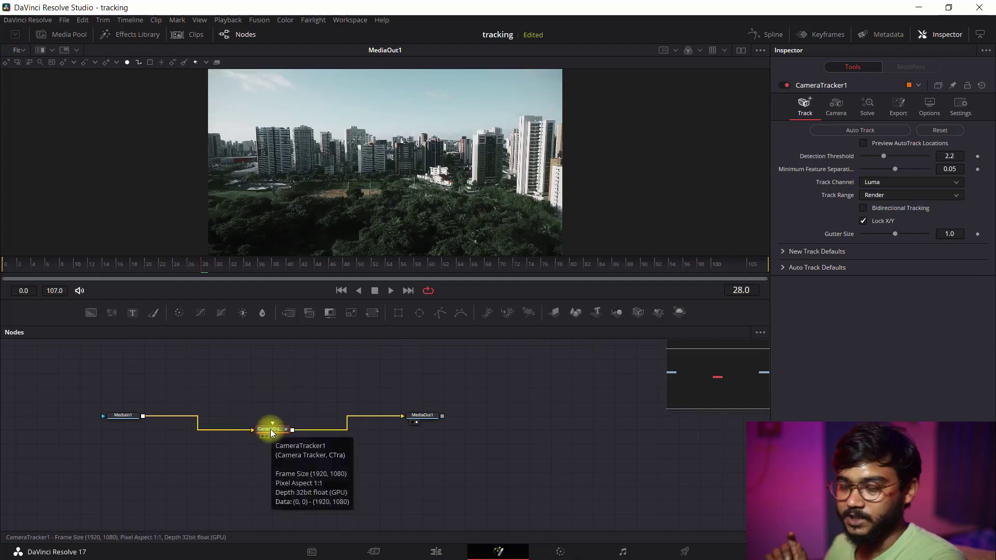
drag(271, 433, 254, 421)
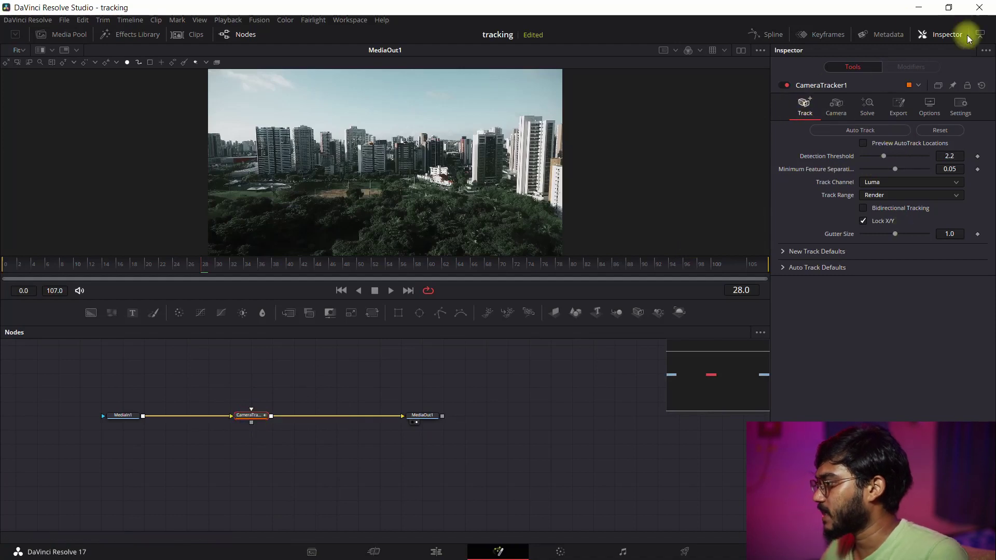
click(940, 33)
- From frame 0, enable Preview AutoTrack Locations and auto-track all 108 frames
click(926, 33)
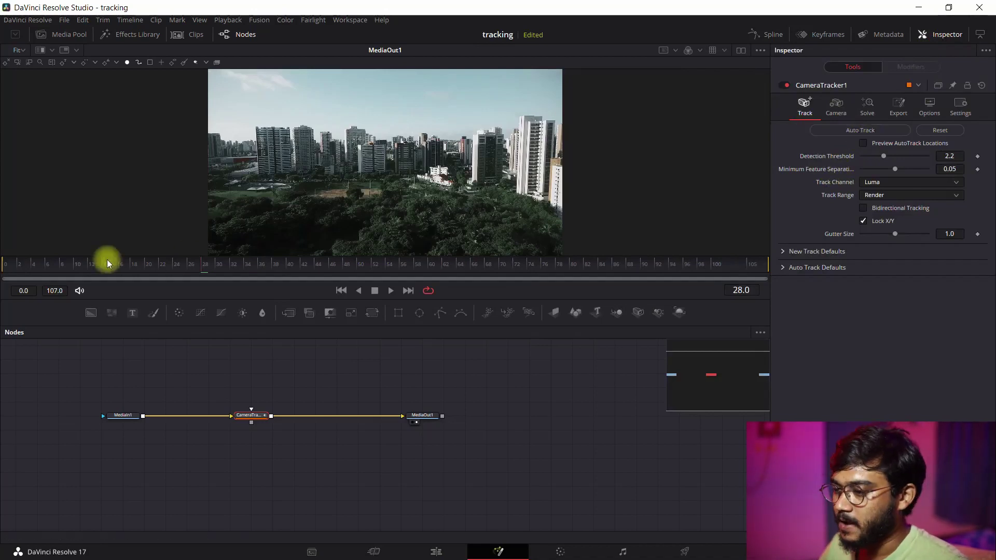
drag(28, 271, 1, 273)
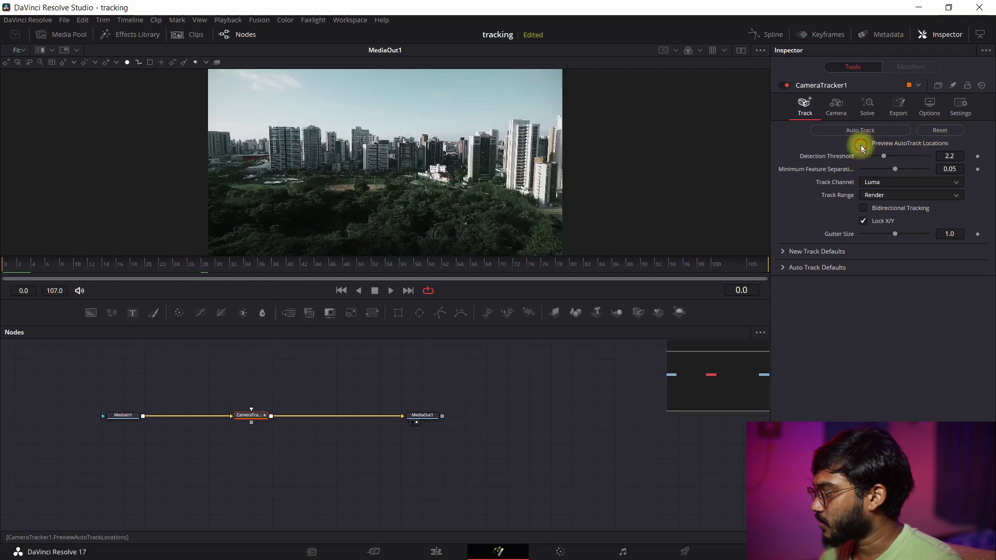
click(863, 220)
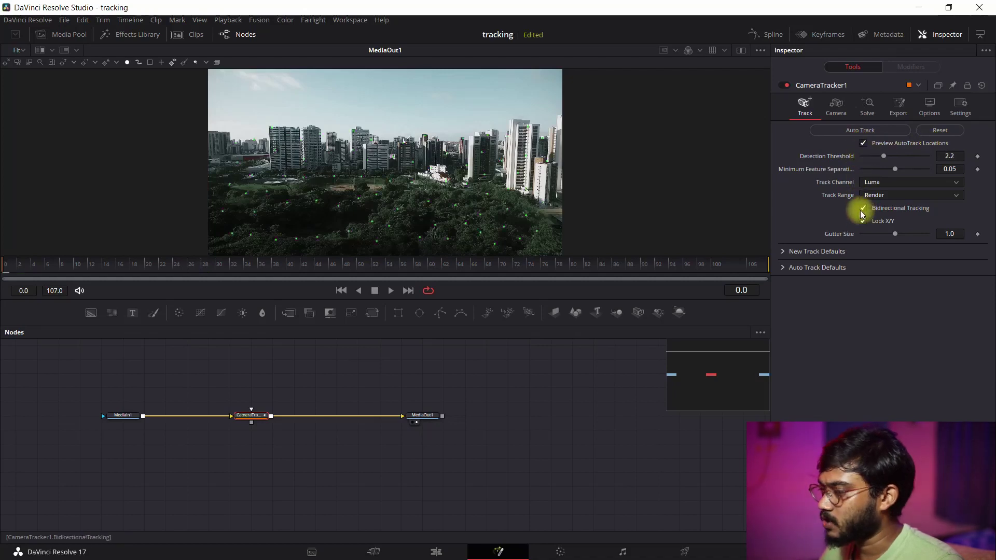
click(867, 132)
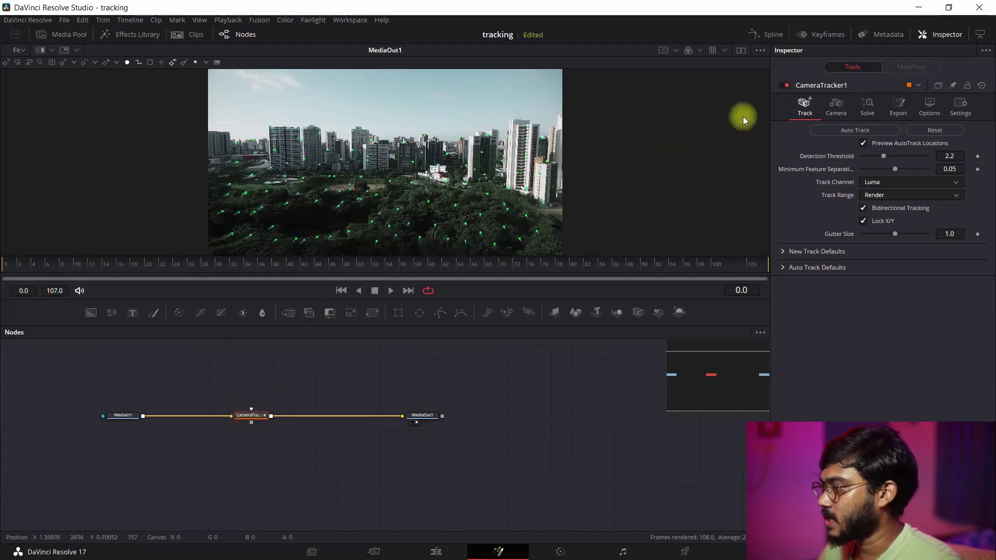
- Solve the camera in the Solve tab to a 0.2949 px average error, then scrub to review
click(837, 115)
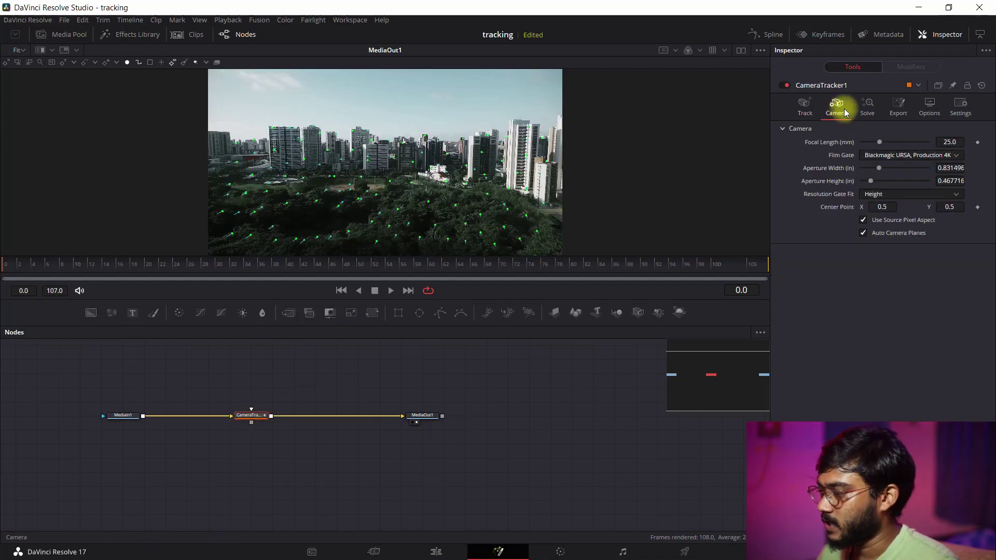
click(866, 109)
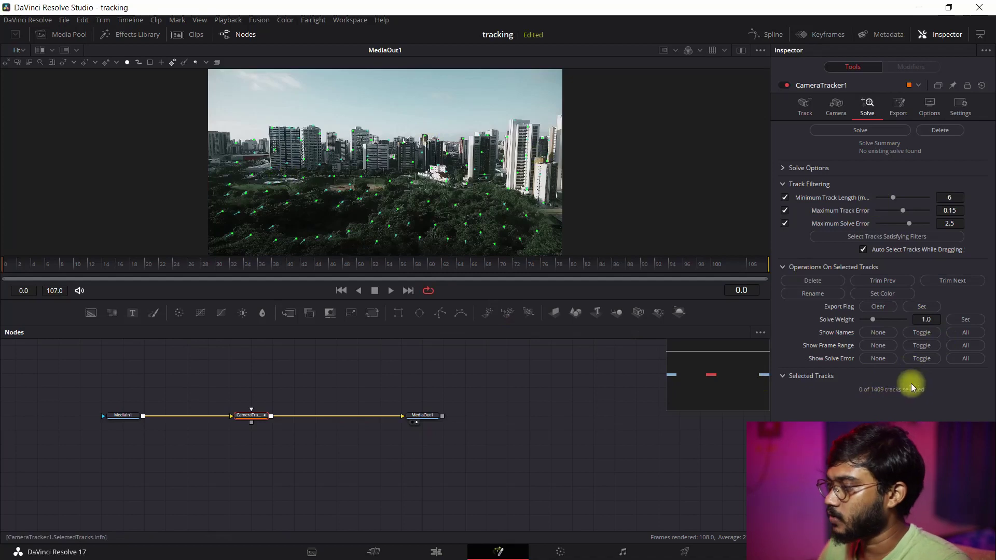
click(860, 130)
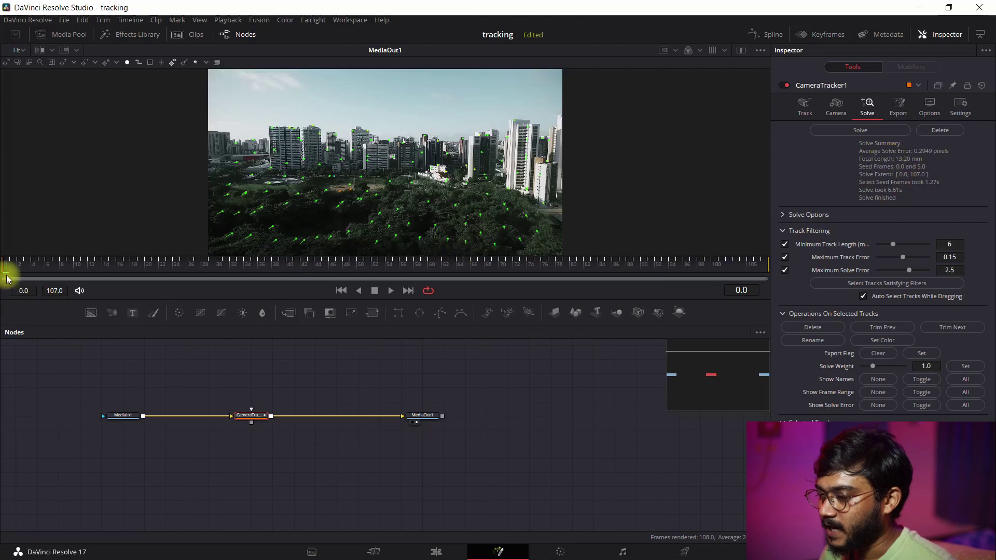
mouse_move(9, 262)
mouse_down()
mouse_move(158, 271)
mouse_move(560, 262)
mouse_up()
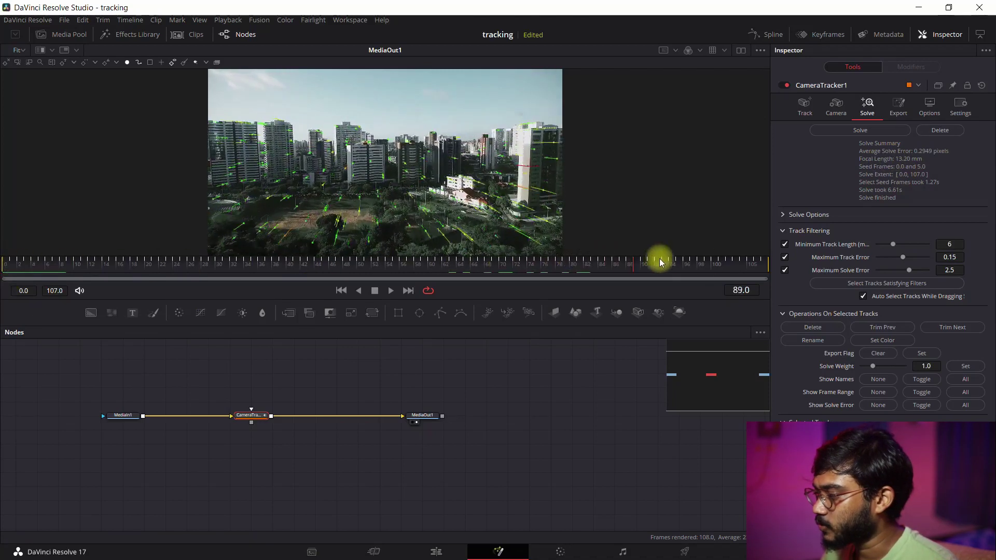
drag(560, 262, 31, 289)
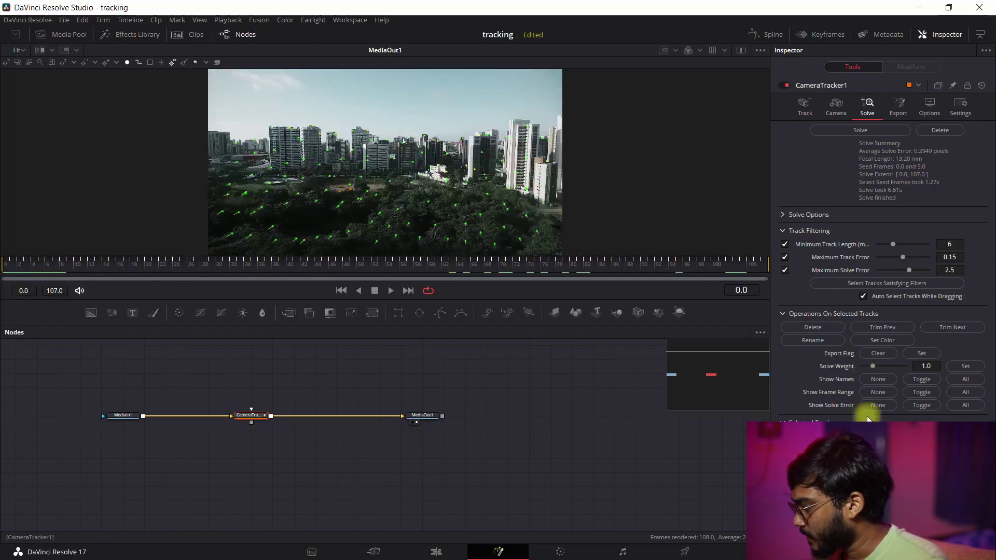
- In the Export tab, expand 3D Scene Transform and switch alignment to Unaligned
click(899, 111)
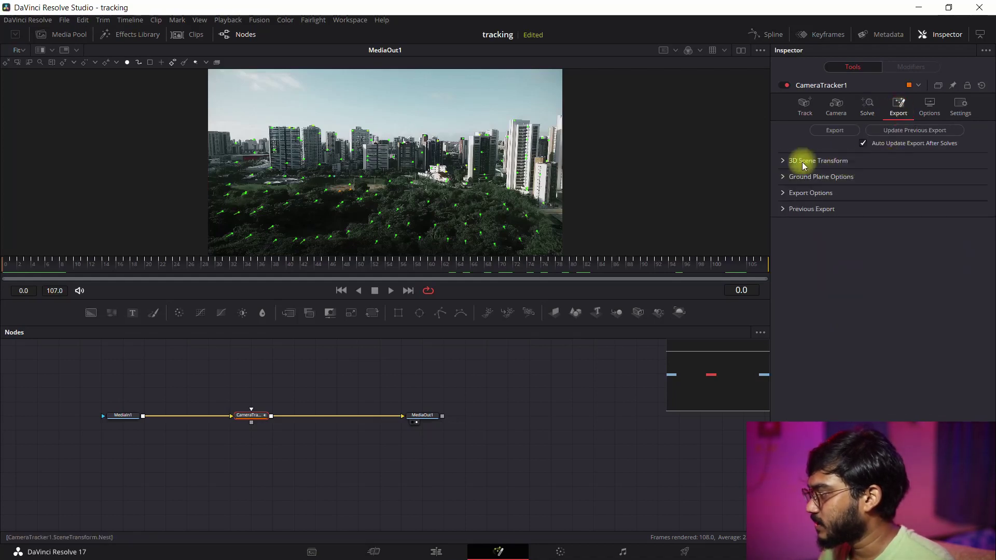
click(784, 162)
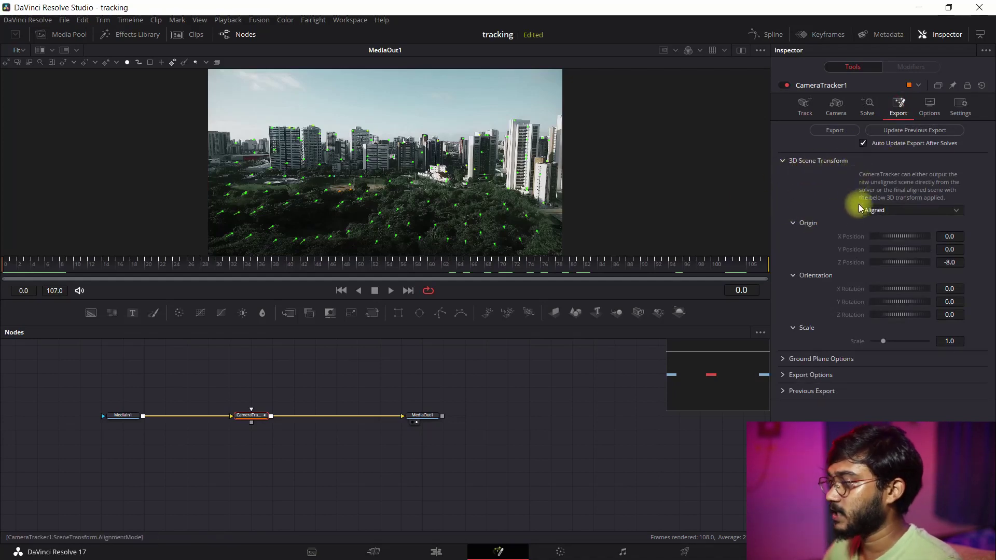
click(901, 211)
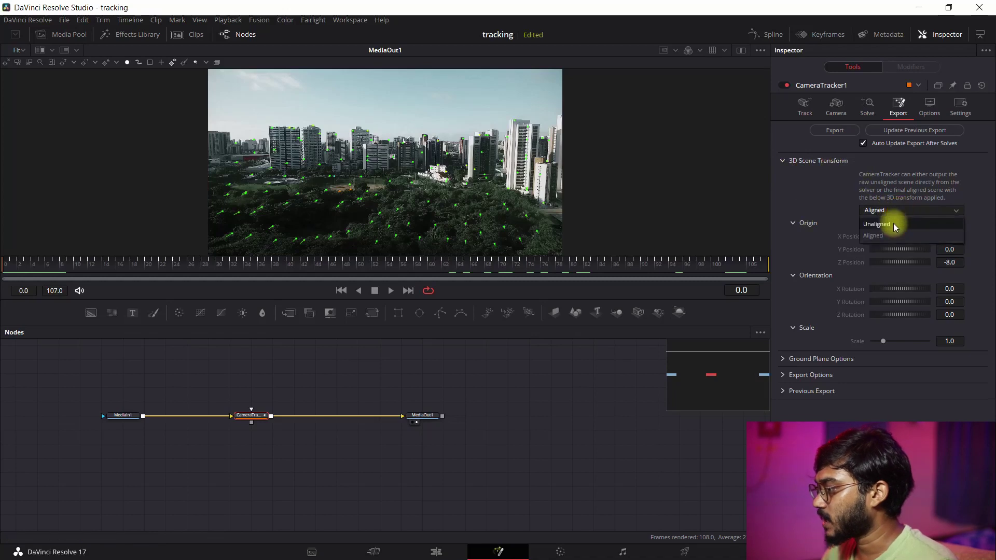
click(893, 223)
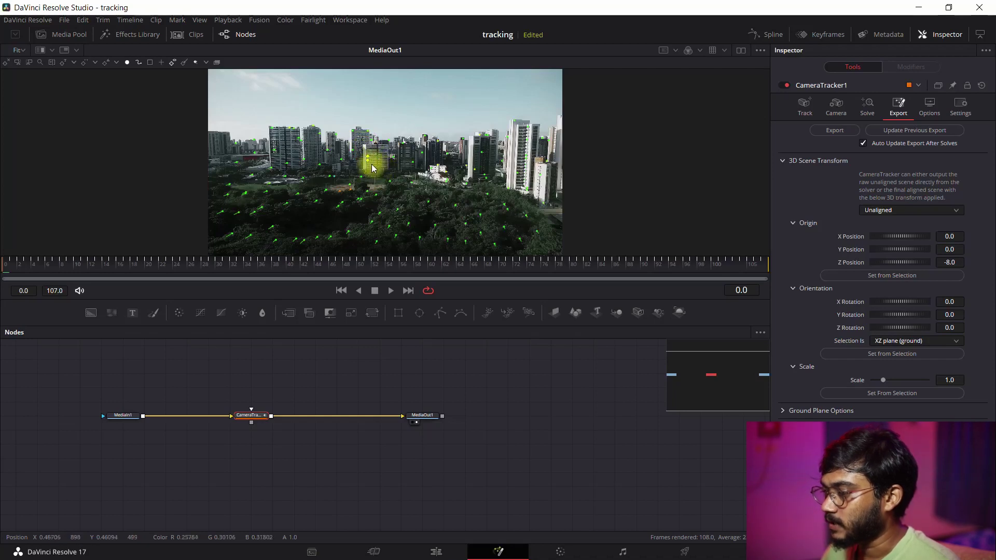
- Set the scene origin from a selected building track point, then return alignment to Aligned
mouse_move(366, 157)
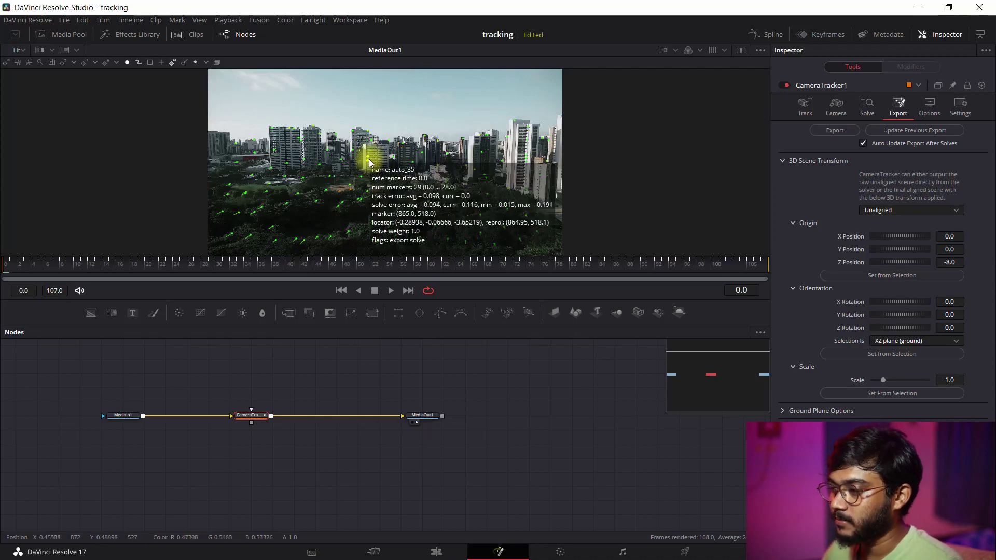
click(890, 279)
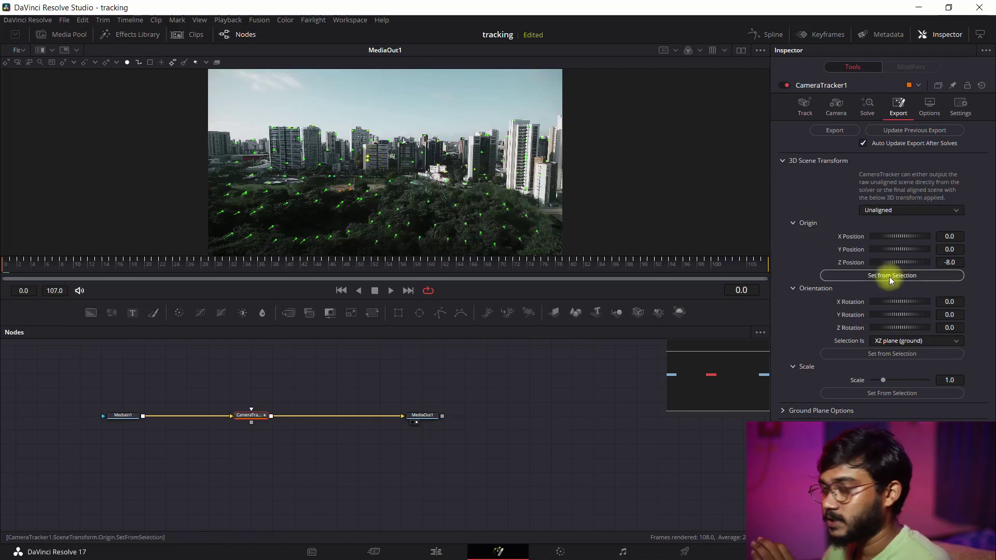
click(891, 276)
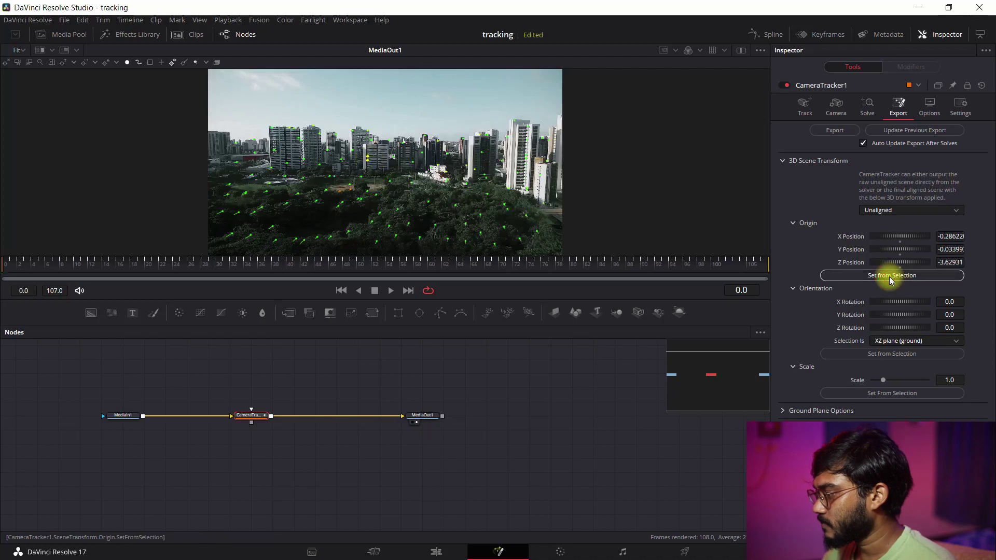
mouse_move(366, 161)
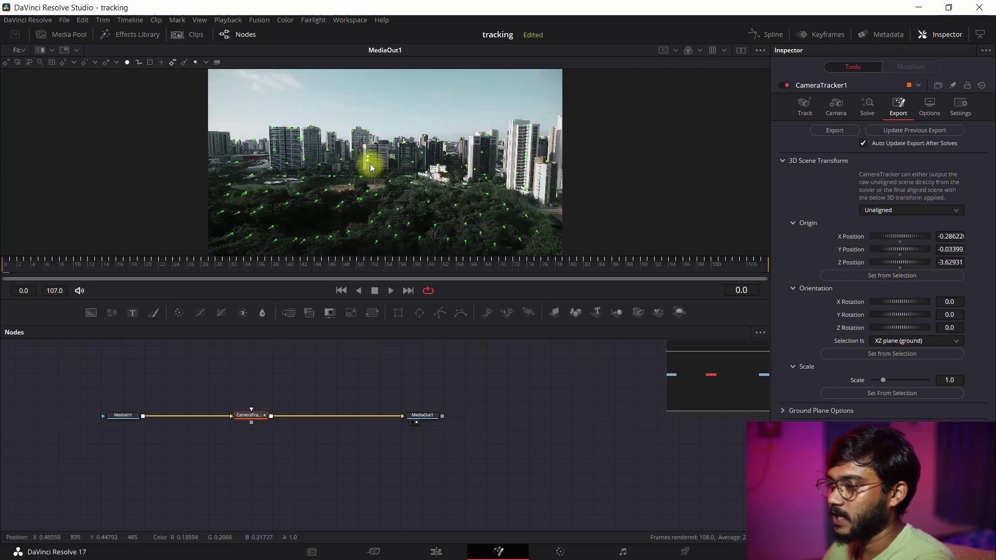
click(876, 213)
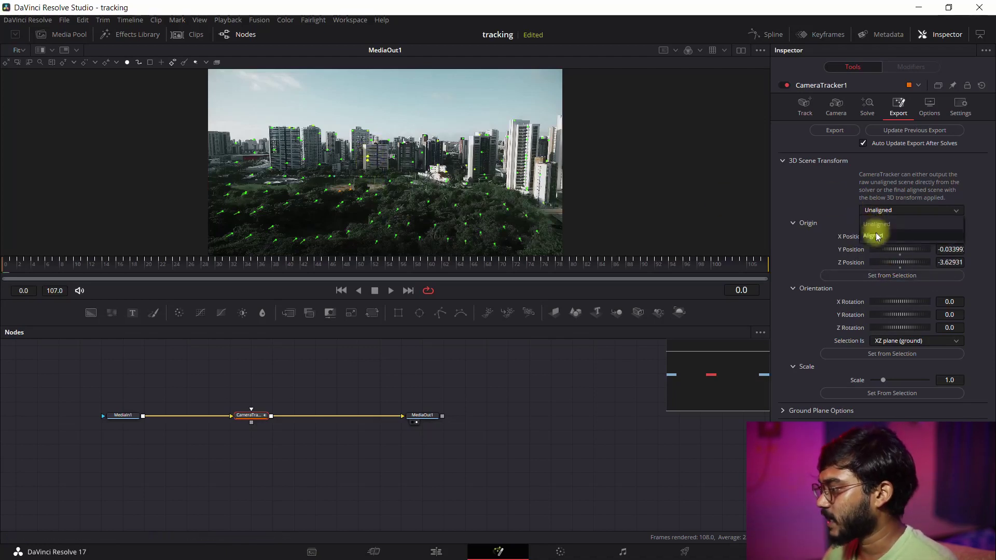
click(877, 237)
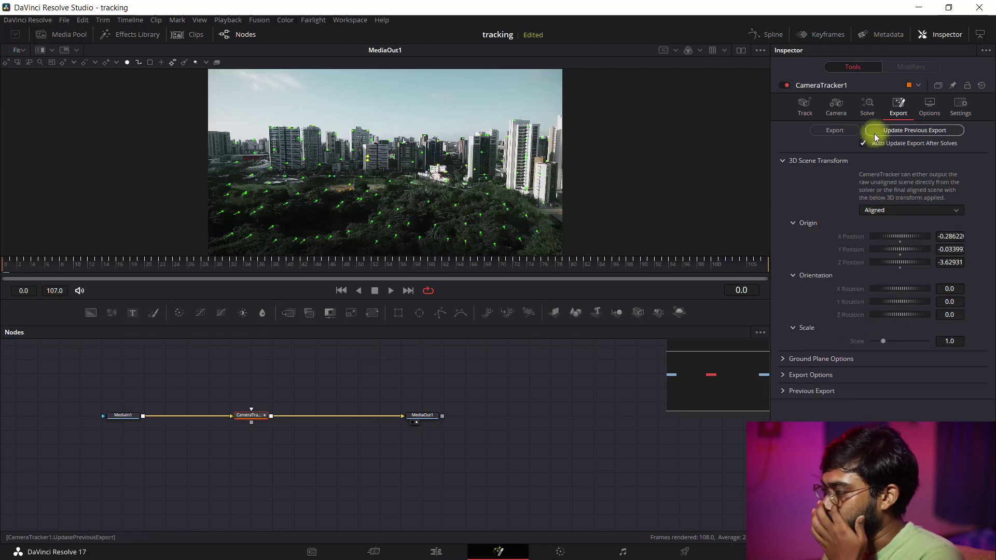
- Export the 3D scene from CameraTracker1 and delete the PointCloud3D1 and GroundPlane nodes
click(839, 132)
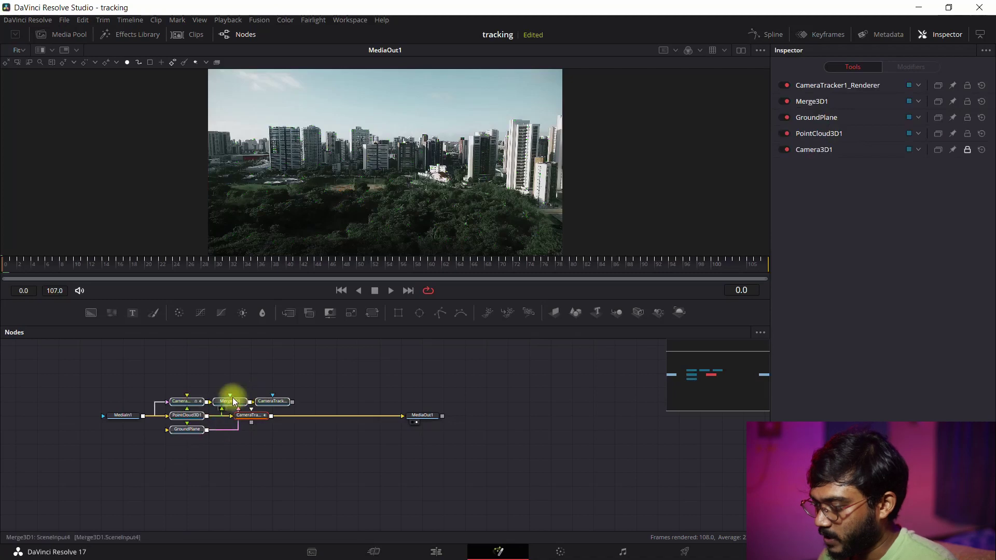
drag(232, 401, 275, 358)
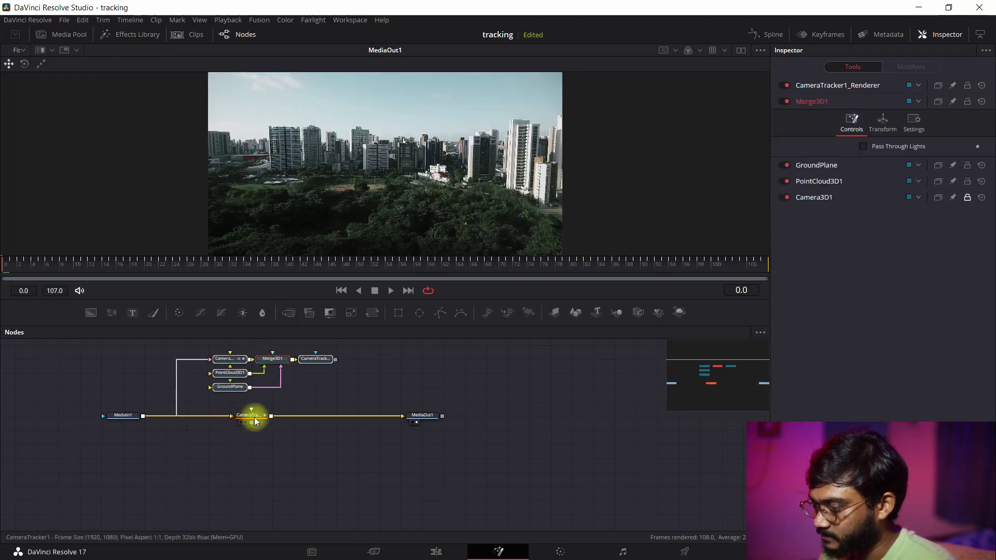
drag(252, 415, 252, 444)
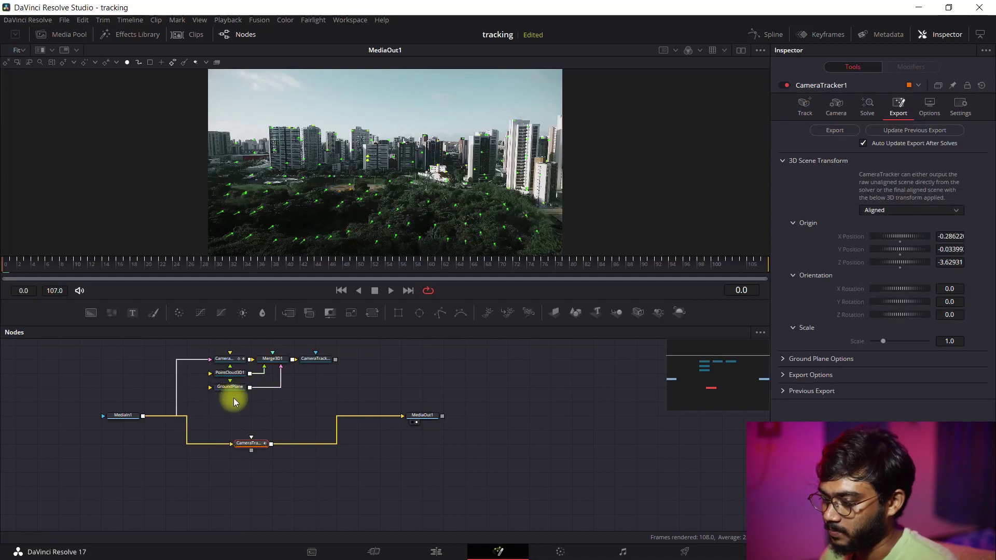
click(234, 378)
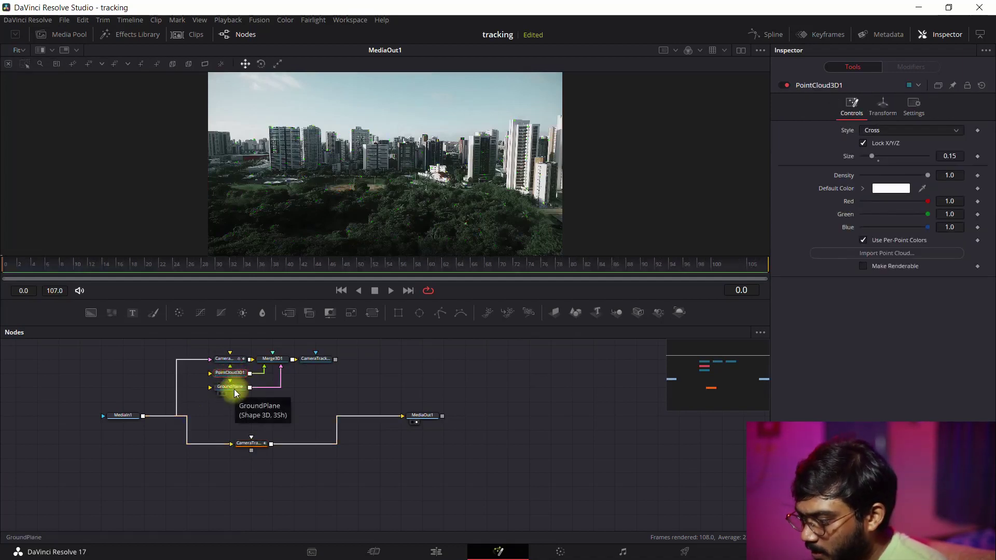
ctrl+click(234, 393)
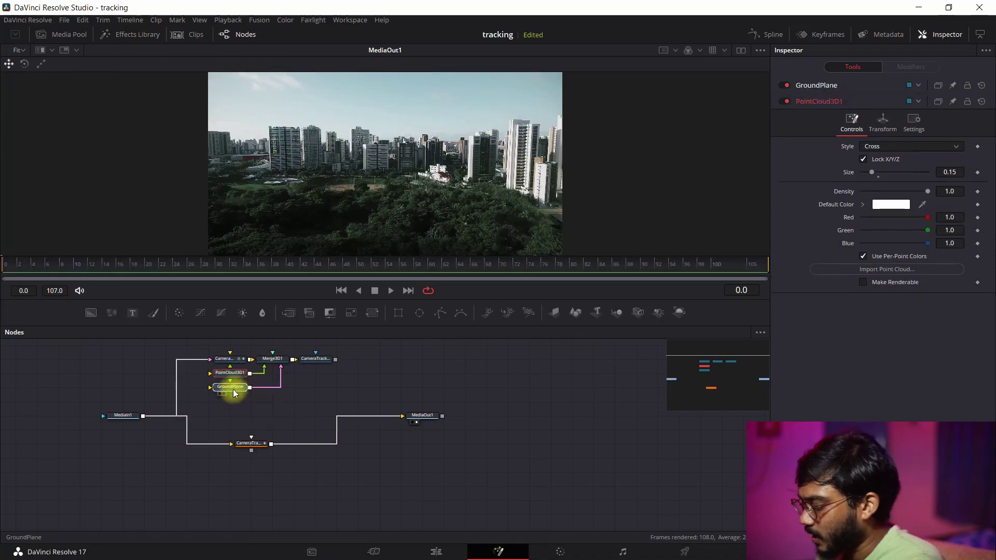
key(Delete)
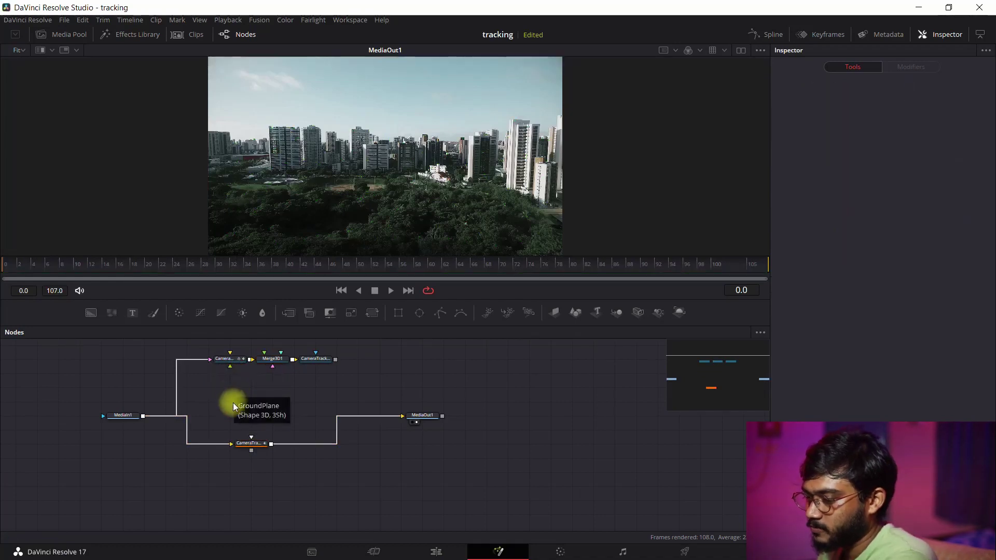
- Take CameraTracker1 off the main line and wire CameraTracker1_Renderer into MediaOut1
click(251, 445)
drag(251, 448, 230, 489)
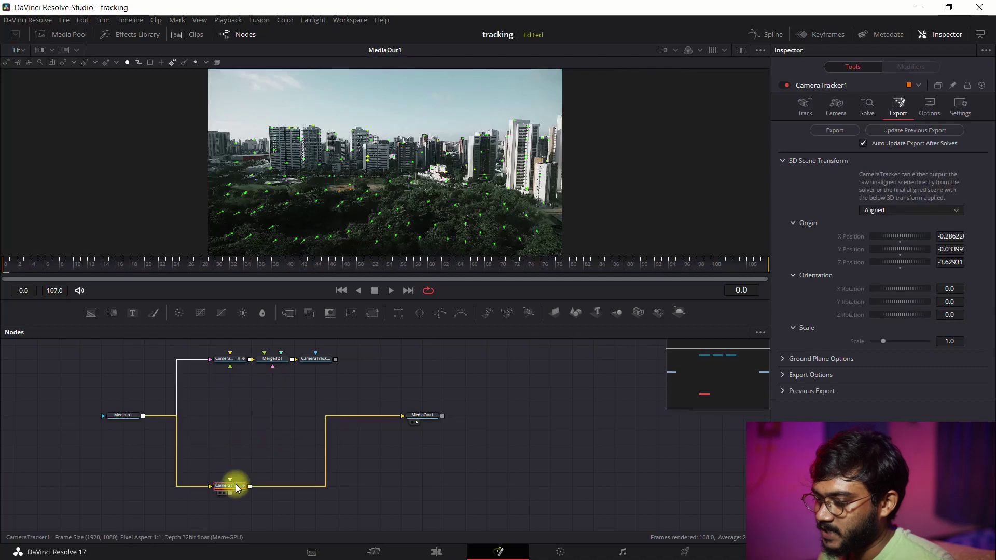
drag(273, 435, 274, 436)
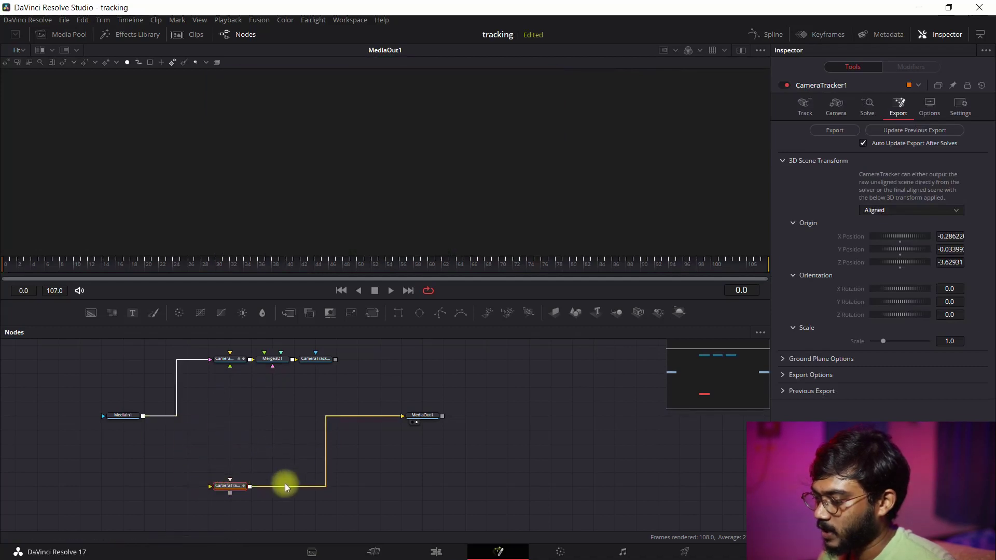
drag(287, 485, 328, 433)
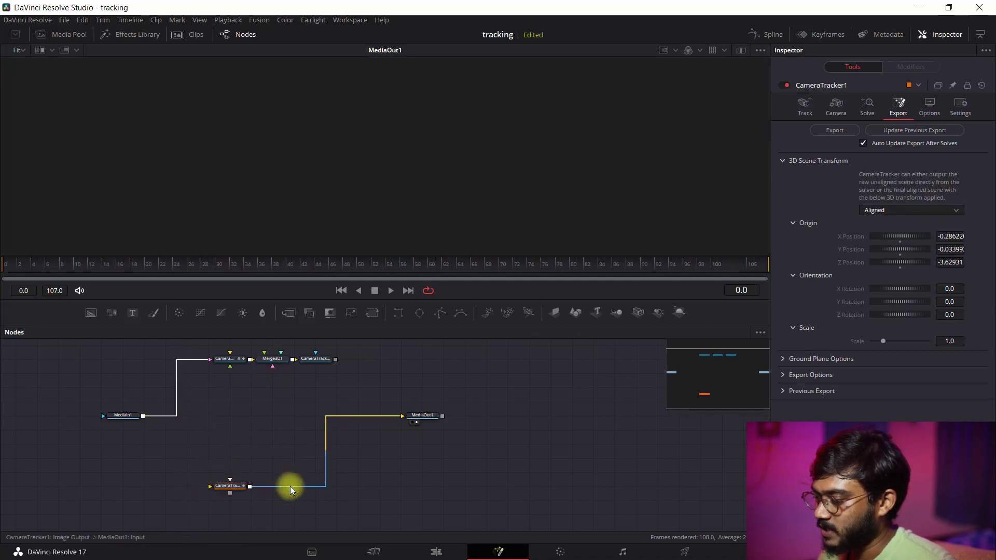
click(335, 360)
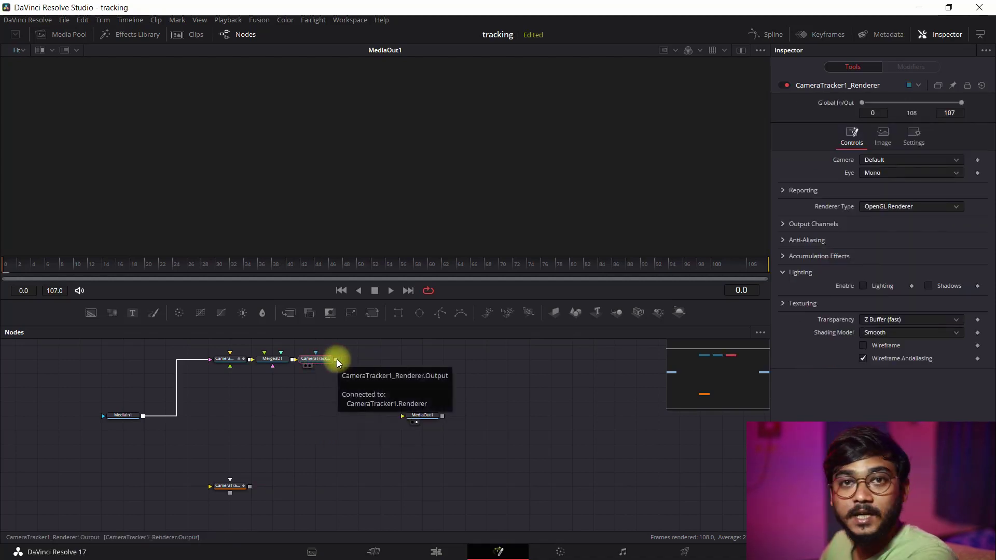
drag(337, 359, 372, 376)
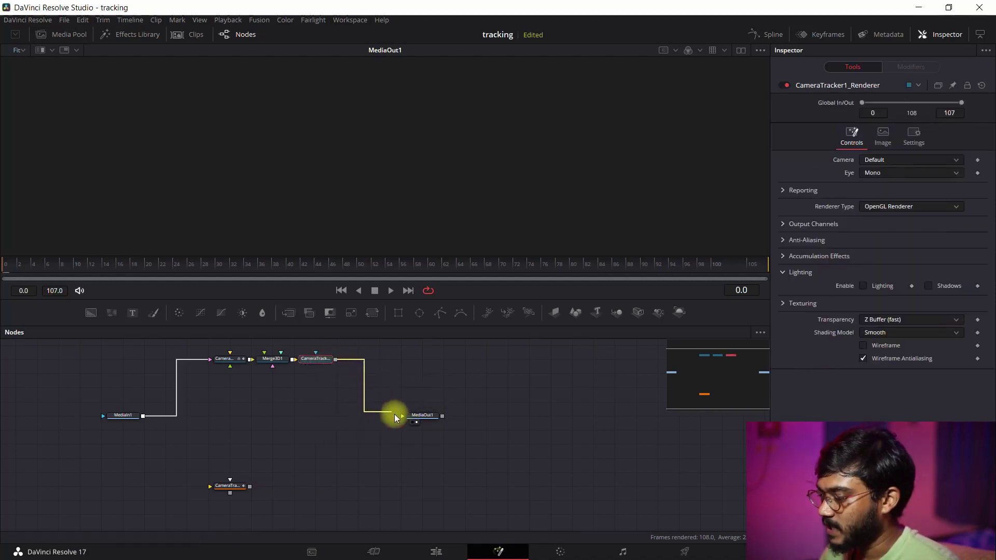
drag(394, 415, 402, 416)
mouse_move(250, 382)
mouse_down()
mouse_move(322, 356)
mouse_move(332, 404)
mouse_up()
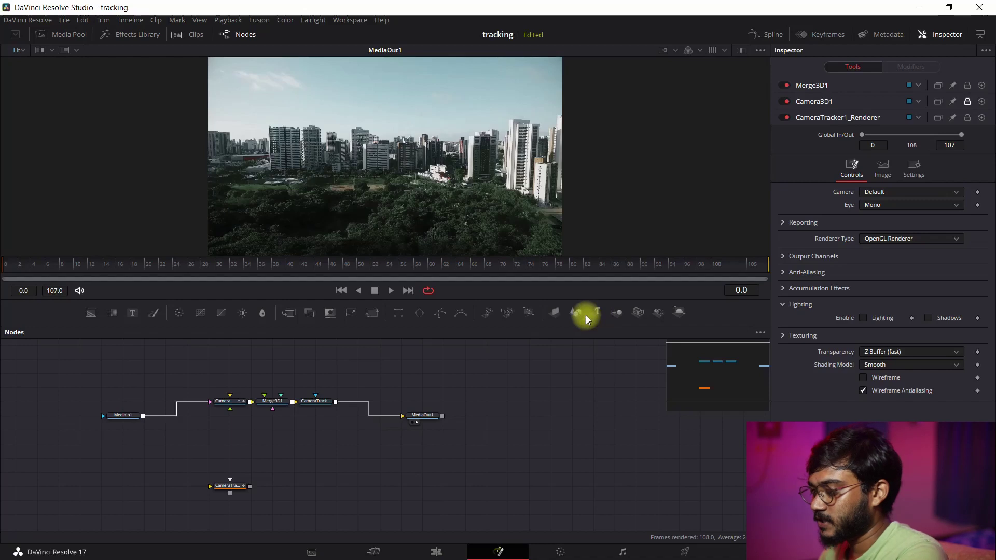
- Search 'text' in Select Tool and add a Text3D1 node to the Fusion graph
key(shift+space)
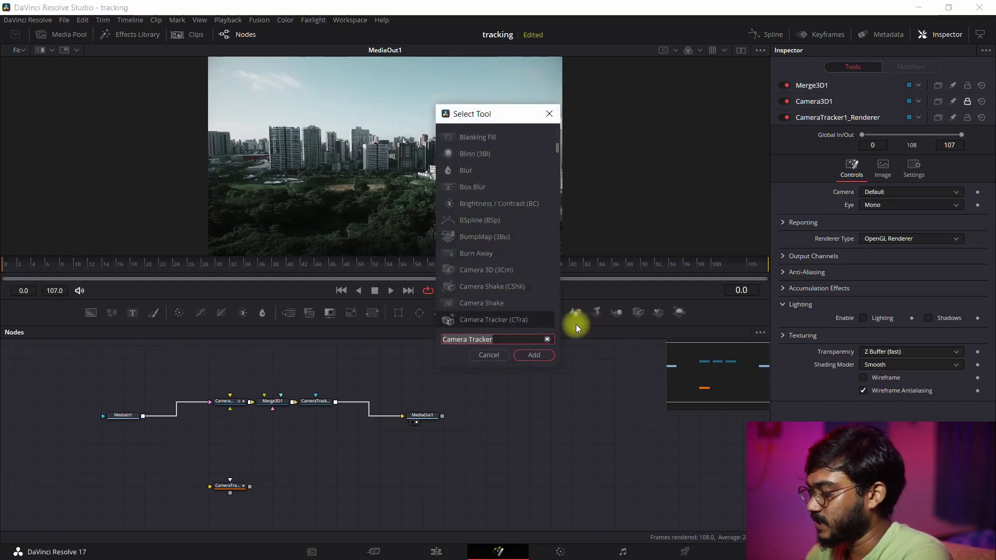
text(3d)
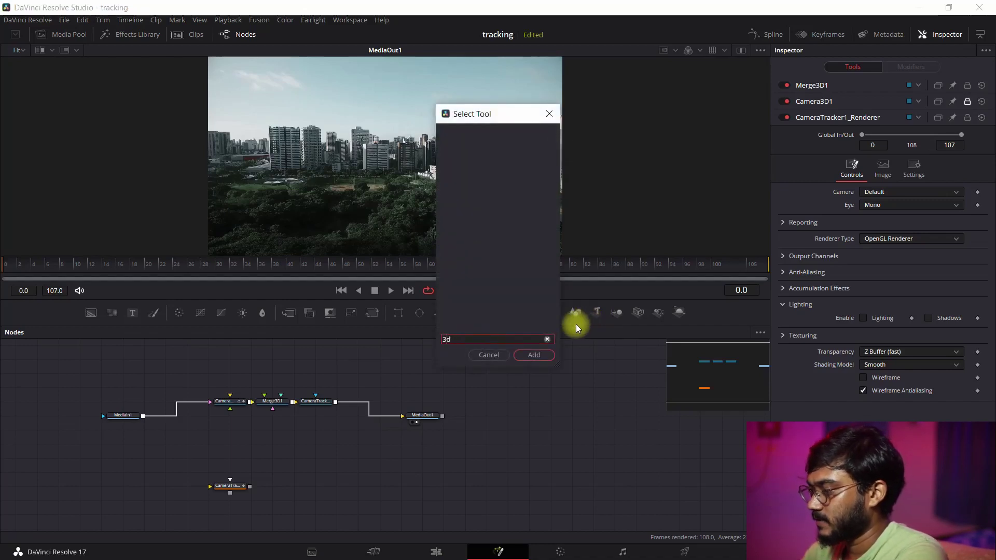
key(BackSpace)
text(d)
key(BackSpace)
key(BackSpace)
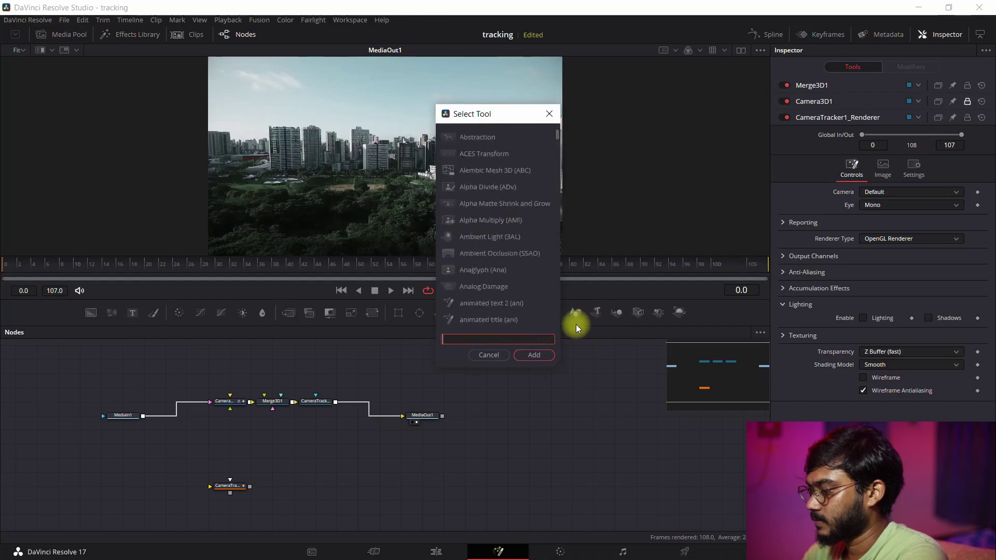
text(text)
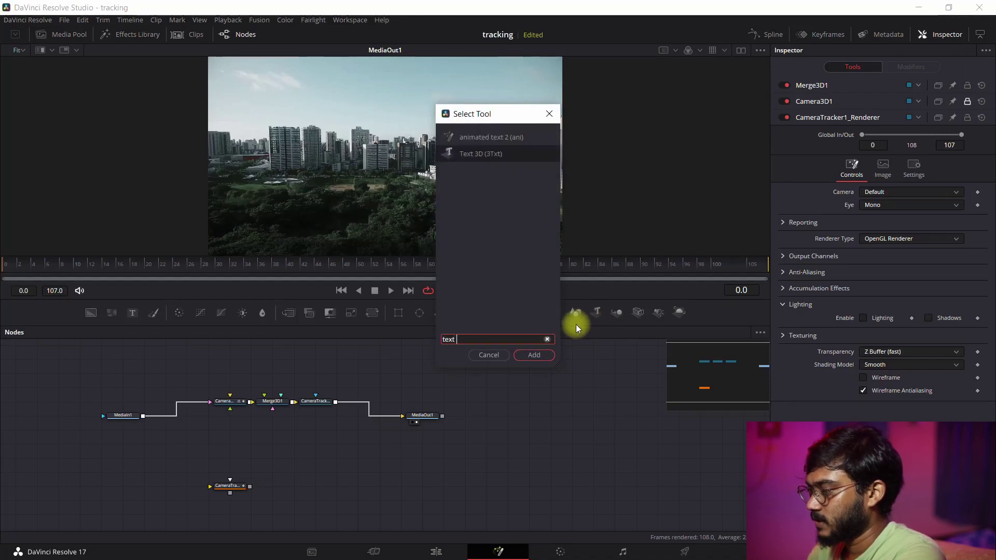
key(Return)
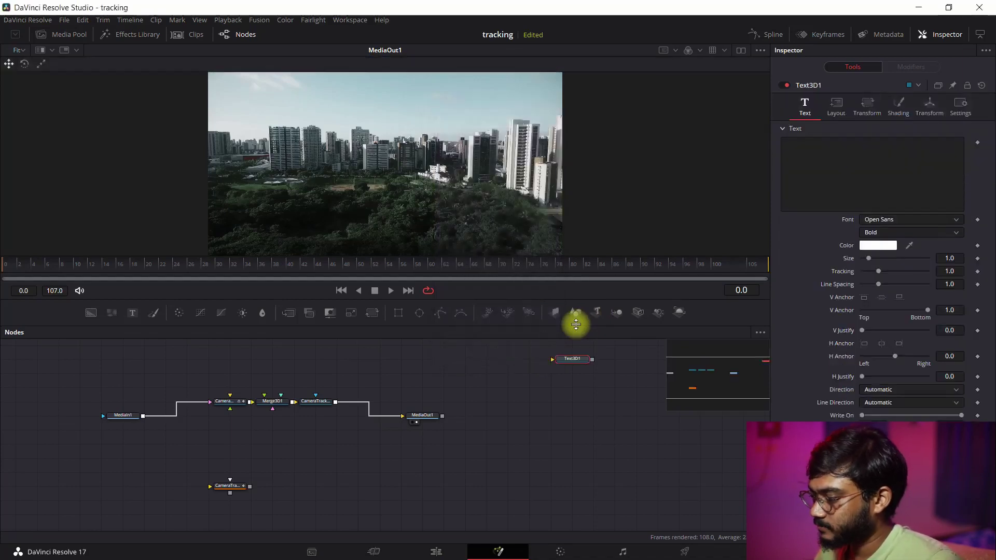
- Place Text3D1 above the tracking chain, enter the creator's name as its text, and connect it to Merge3D1
drag(578, 362, 256, 363)
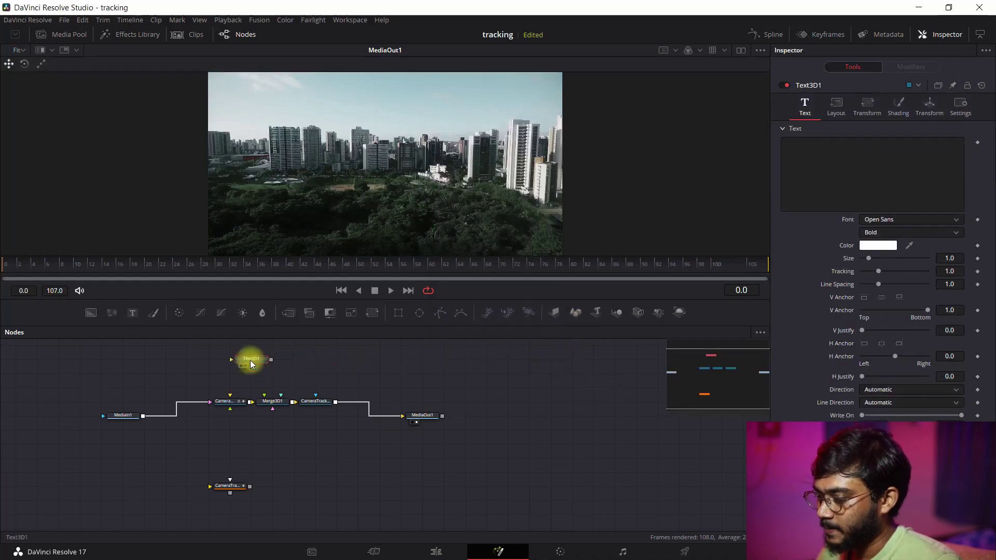
click(828, 165)
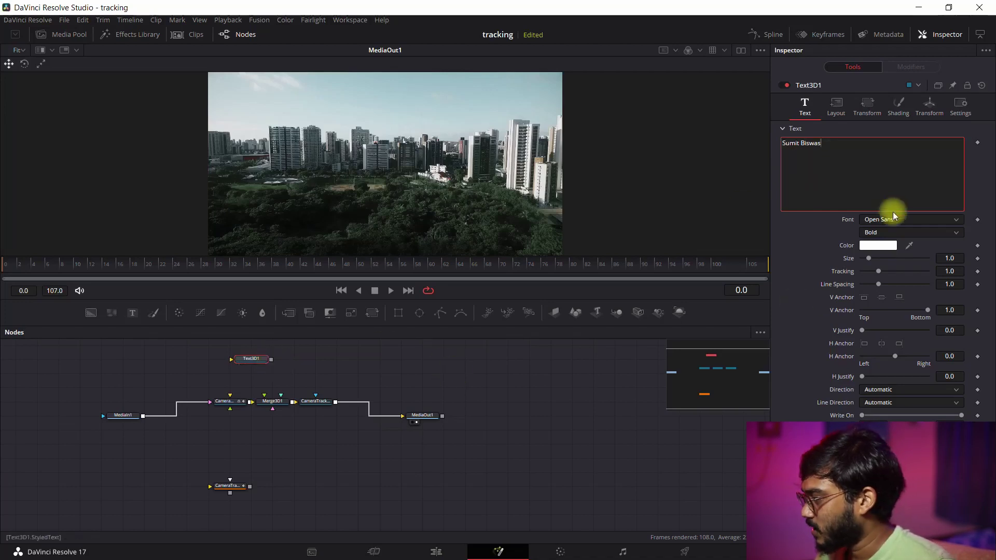
drag(271, 359, 272, 403)
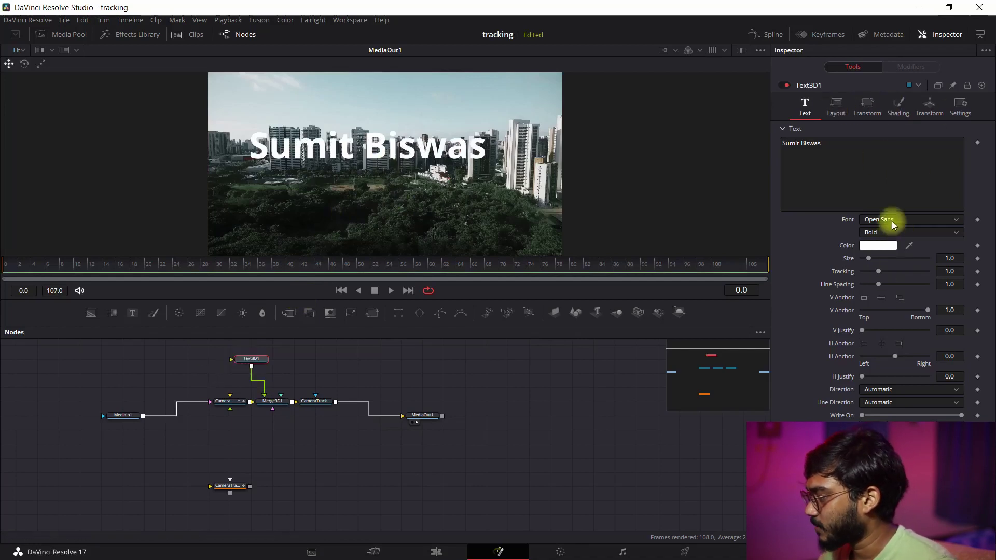
- Change the title font to Overlock and reduce its size to 0.24
click(894, 221)
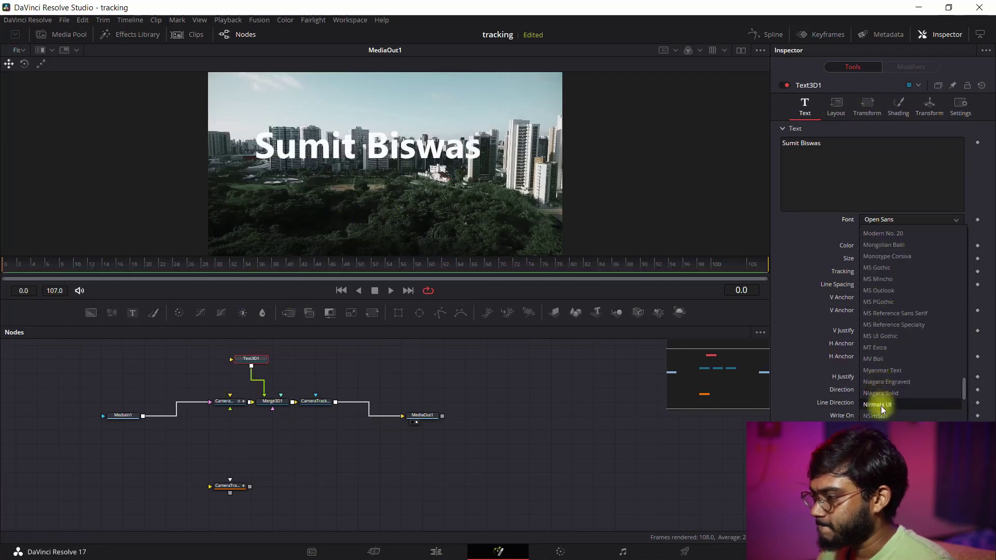
scroll(882, 410, down, 1)
scroll(882, 407, down, 1)
scroll(883, 400, down, 1)
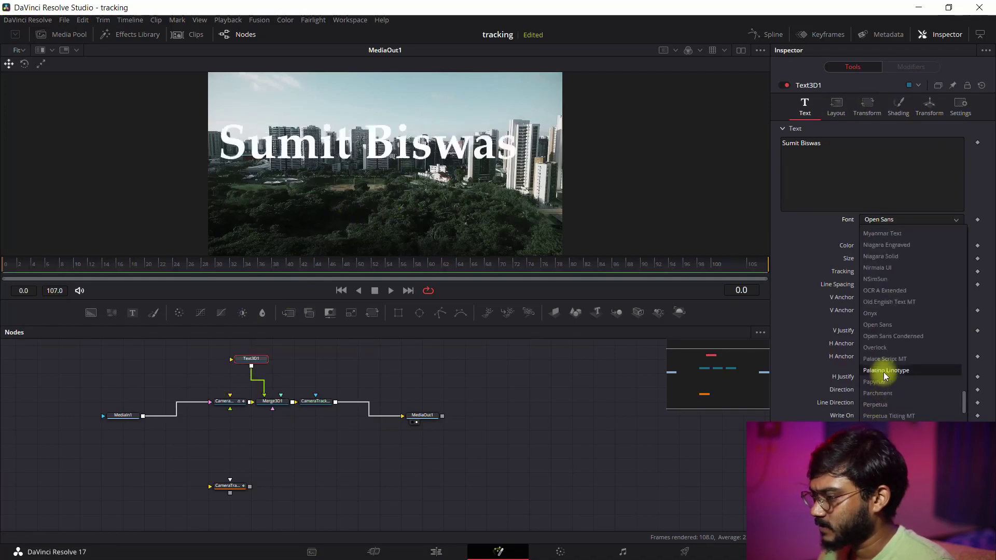
scroll(885, 392, down, 1)
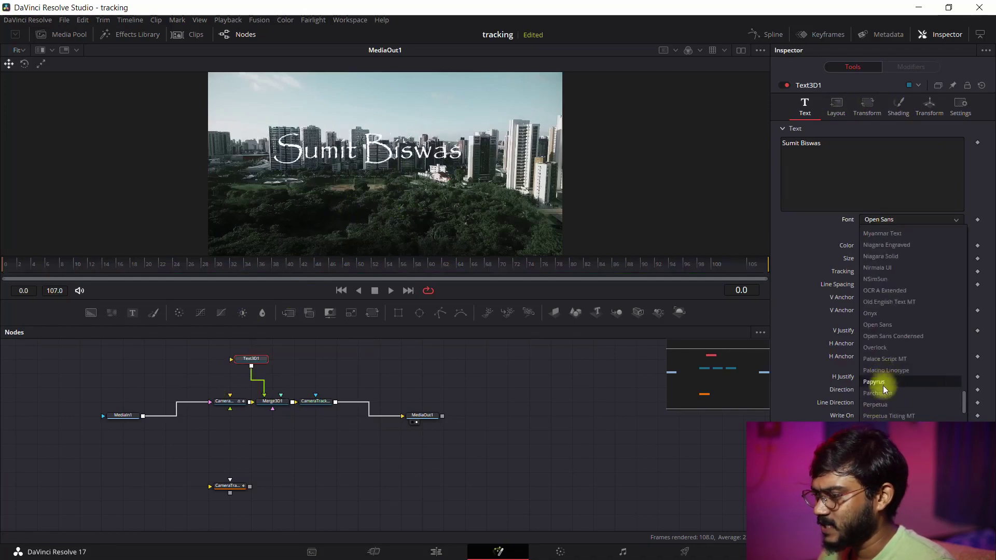
click(889, 347)
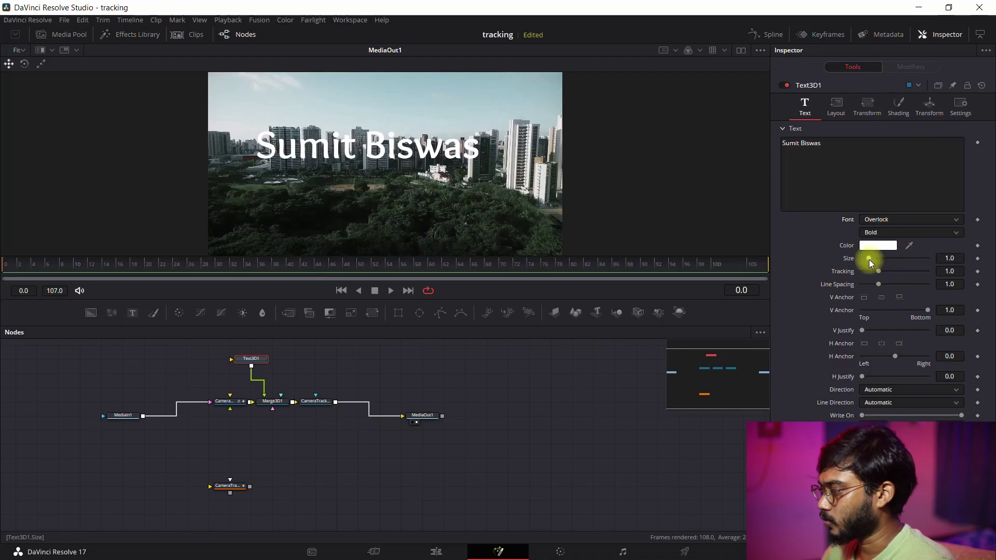
drag(869, 260, 863, 259)
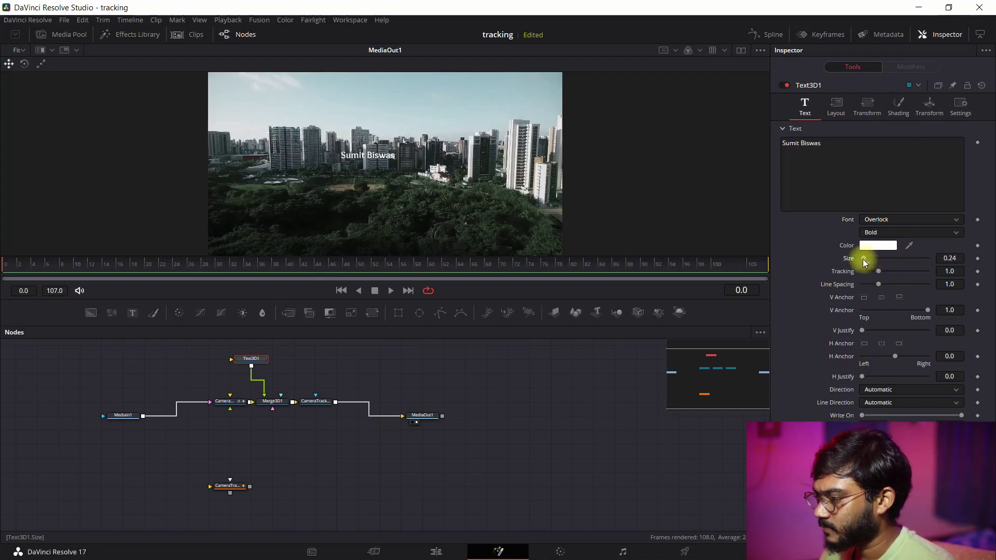
- Translate the title to X 0.218, Y 0.245 and rotate it X -2.6, Y 5.2
click(931, 108)
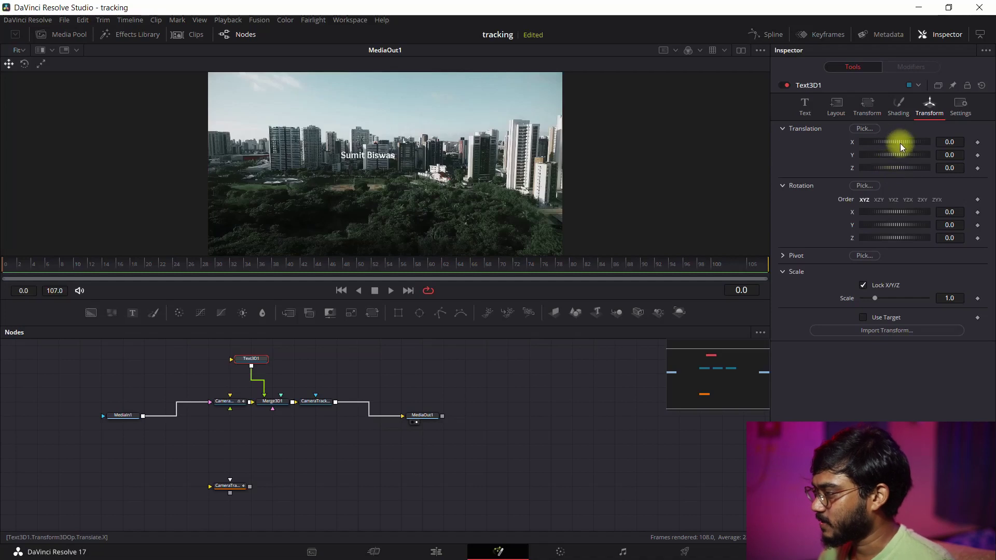
drag(901, 142, 906, 155)
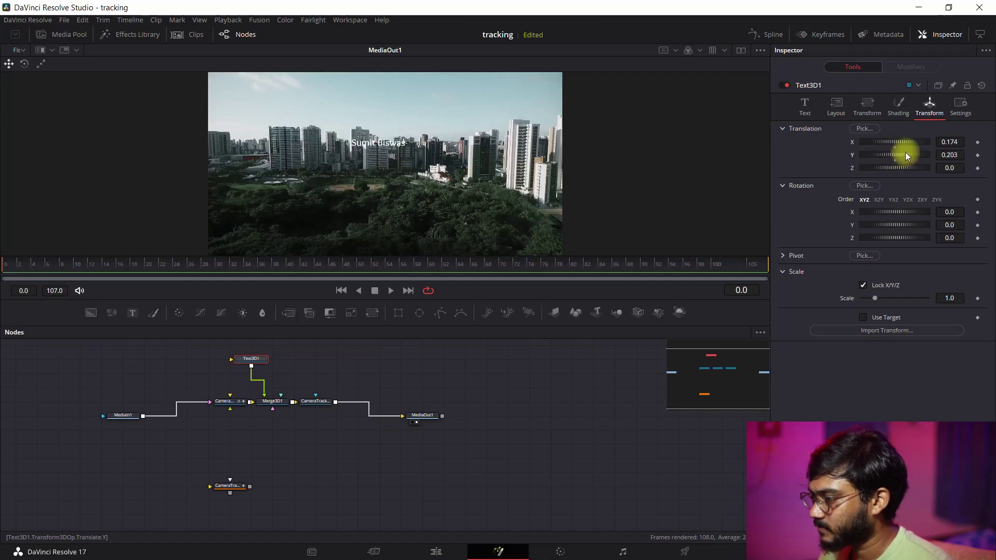
scroll(377, 144, up, 5)
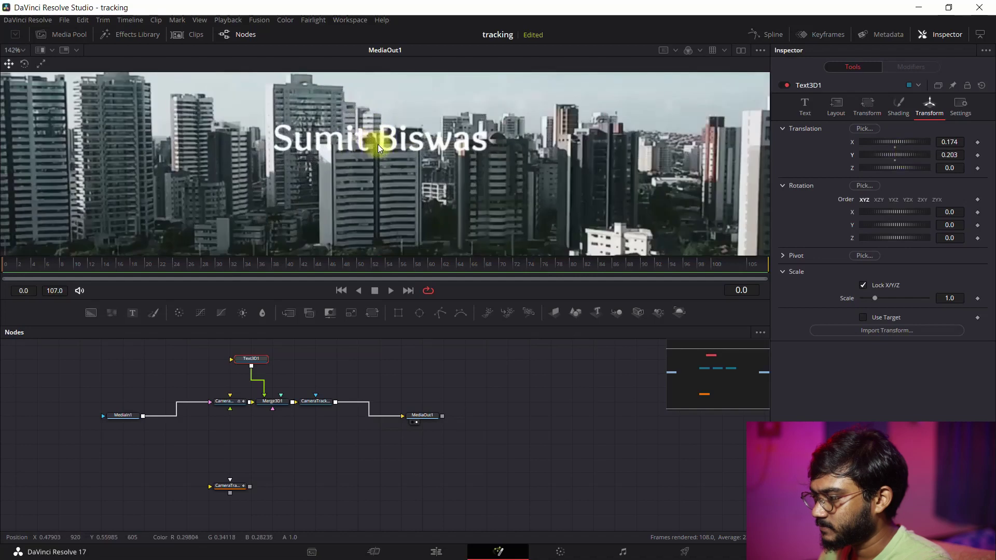
drag(898, 142, 975, 149)
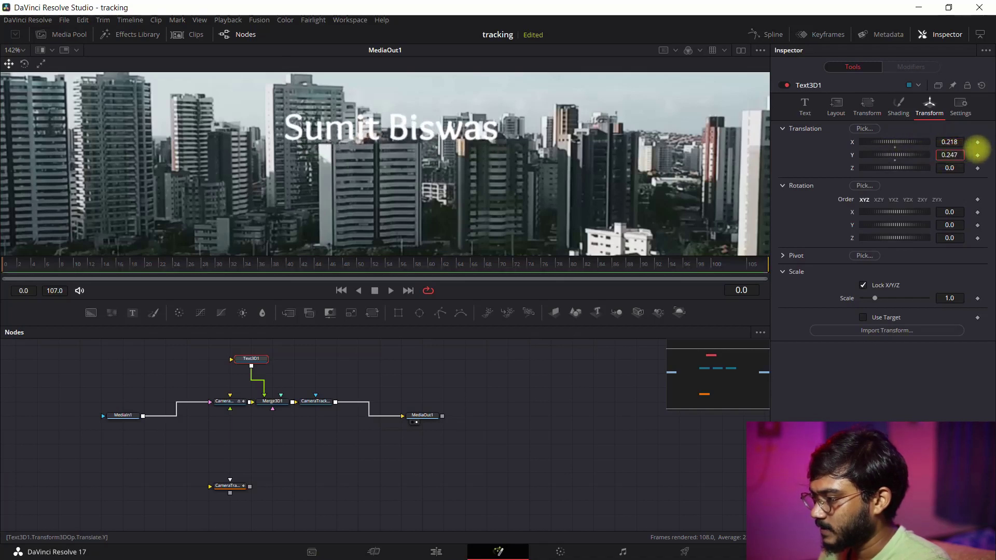
drag(977, 150, 978, 150)
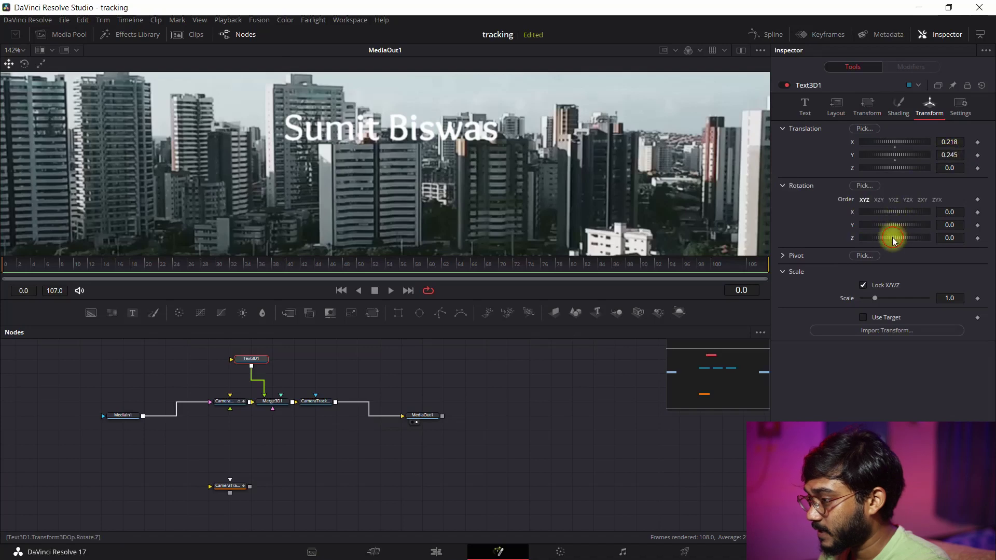
drag(893, 238, 890, 224)
key(ctrl+z)
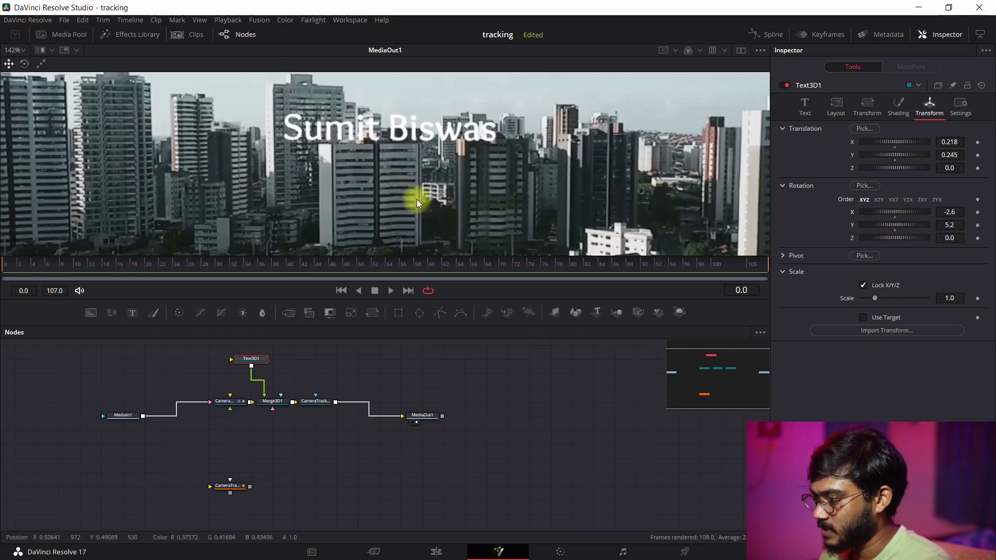
scroll(415, 192, down, 3)
scroll(415, 192, down, 2)
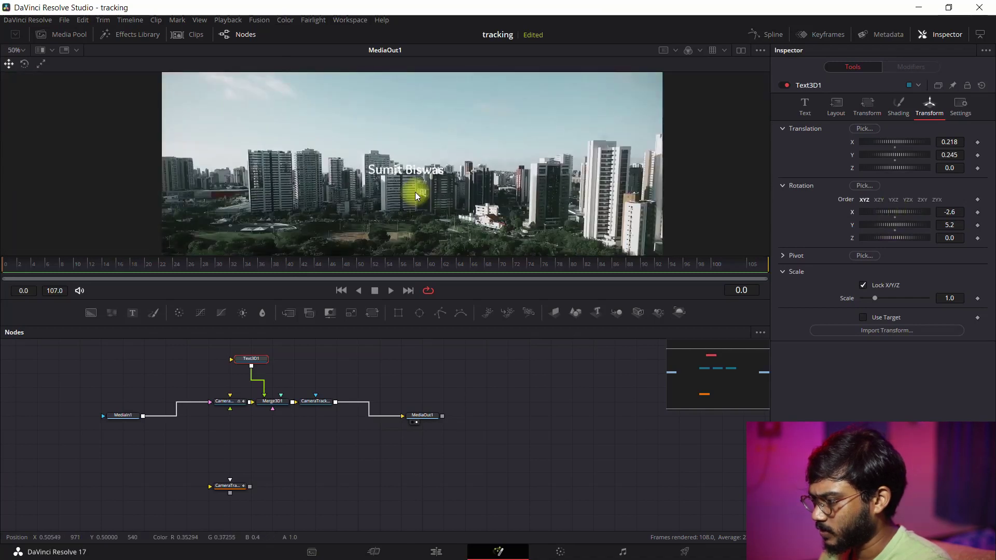
scroll(415, 195, down, 1)
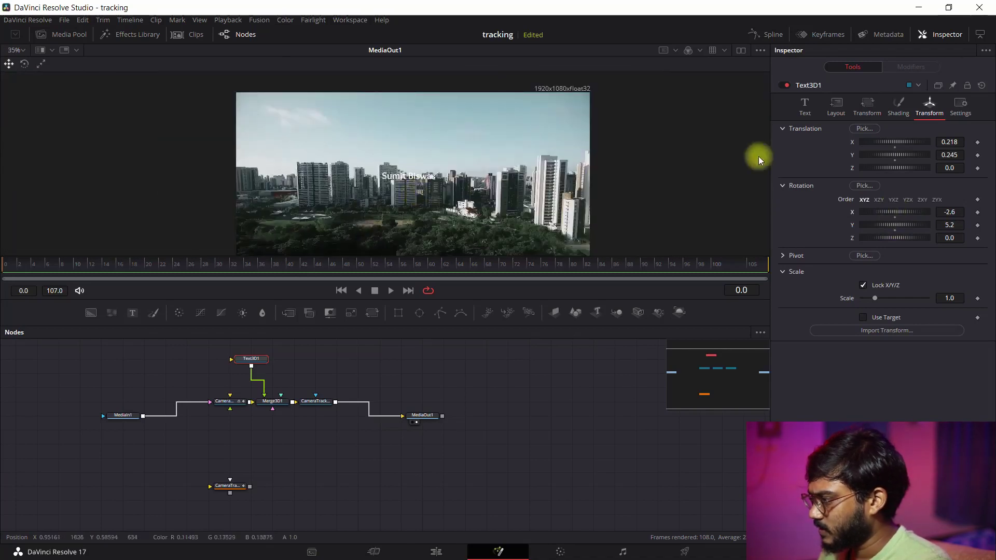
- Set title size 0.2, translation X 0.181, Y 0.231, and reset Y rotation to 0
click(808, 109)
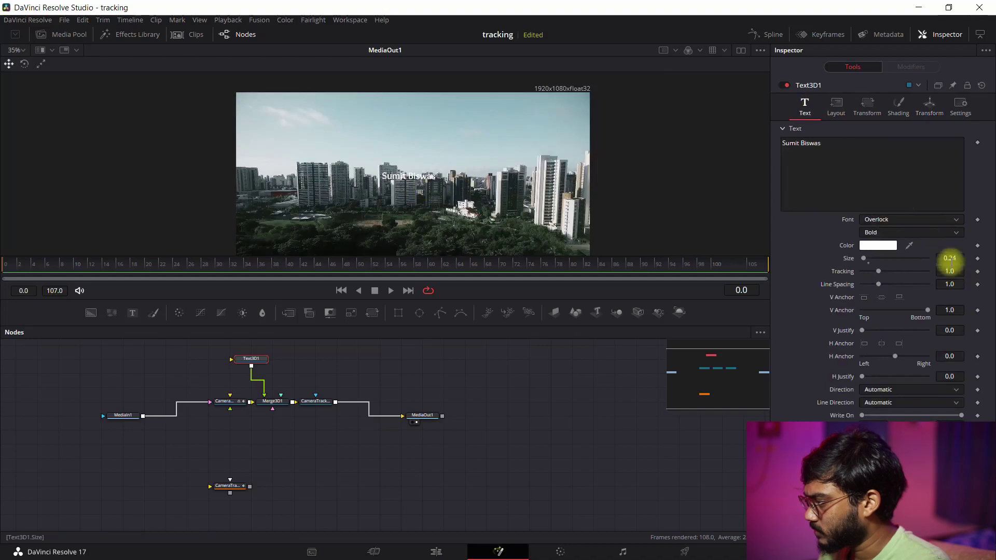
drag(950, 258, 949, 258)
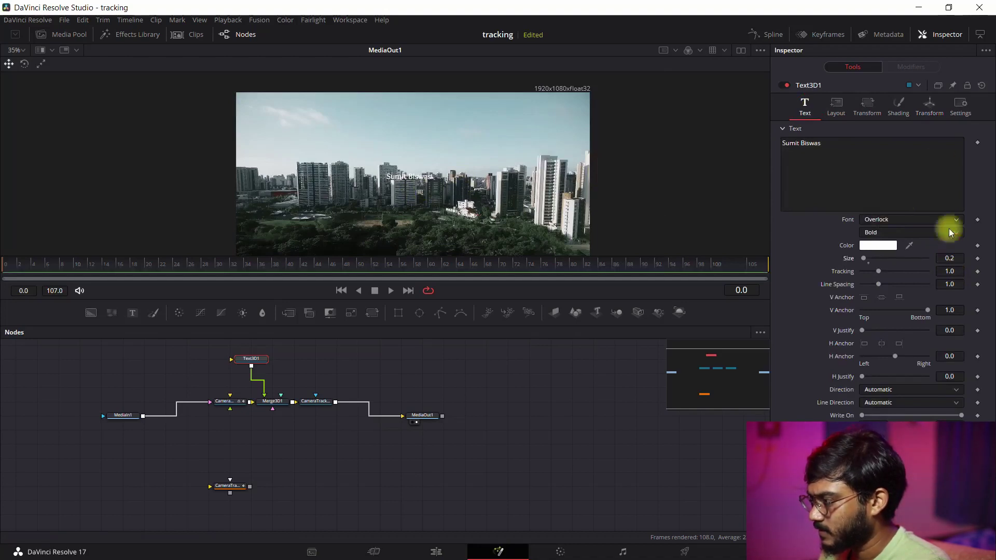
click(930, 106)
scroll(409, 180, up, 3)
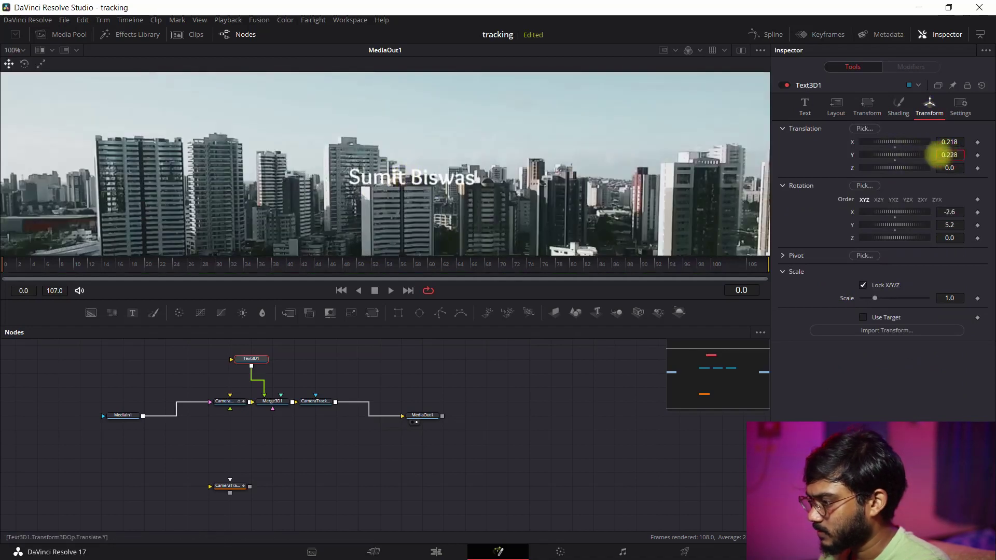
scroll(949, 155, down, 2)
drag(952, 142, 930, 140)
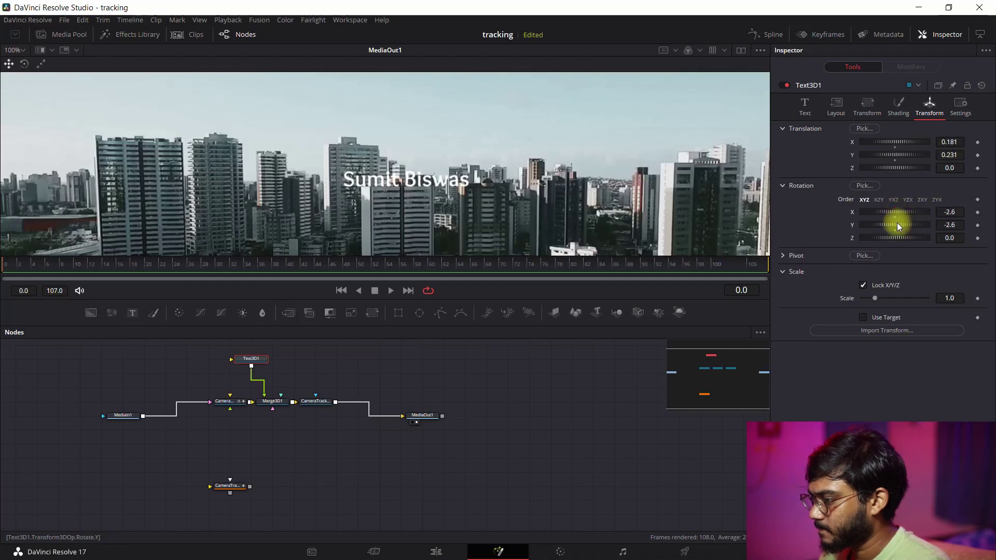
drag(898, 224, 899, 222)
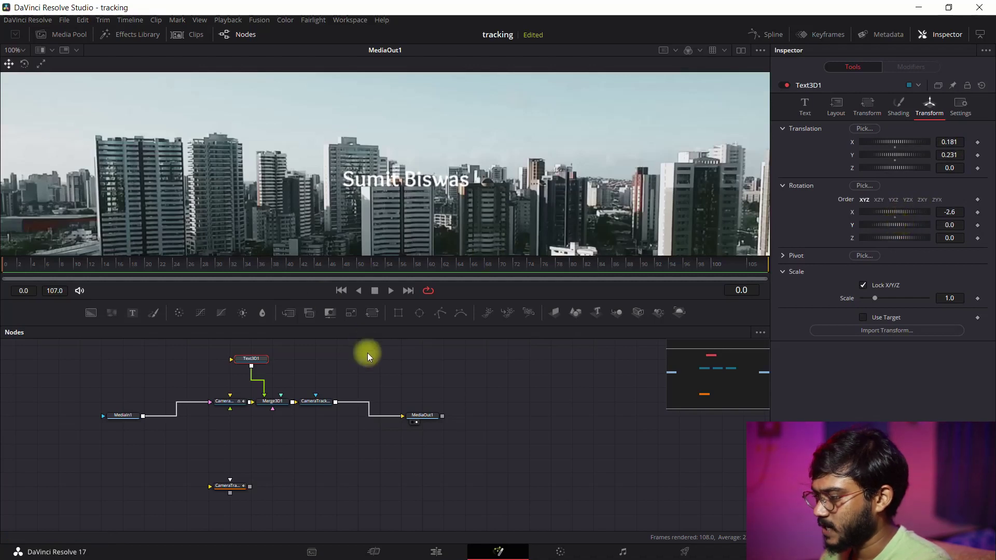
- Play the tracked title composite and stop at frame 23 to inspect it
scroll(356, 357, down, 3)
scroll(366, 344, up, 2)
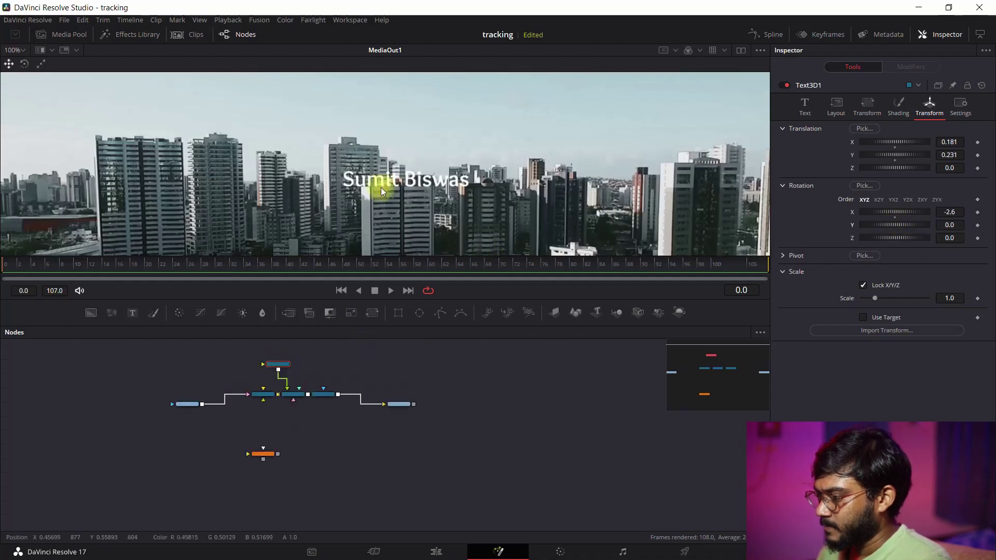
scroll(384, 185, down, 2)
scroll(384, 184, down, 2)
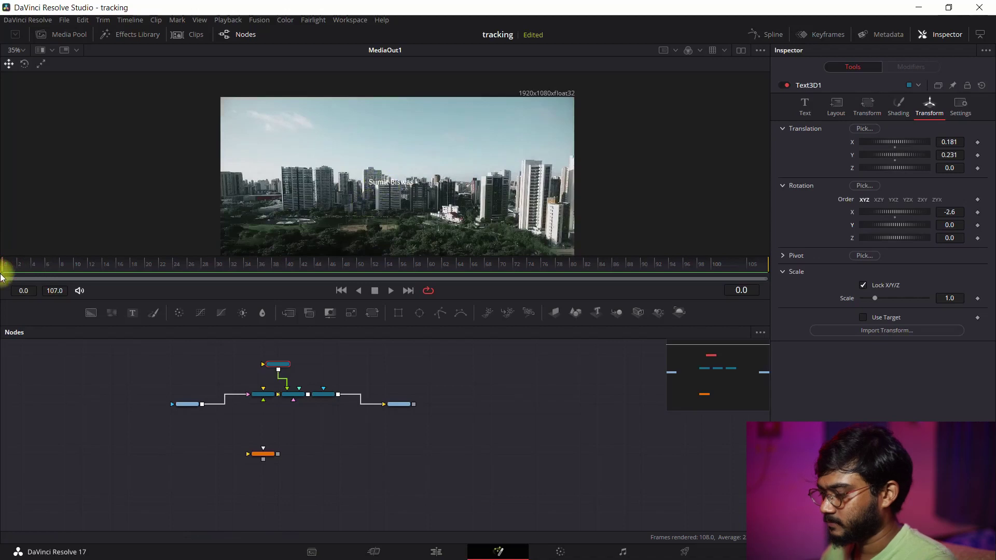
key(space)
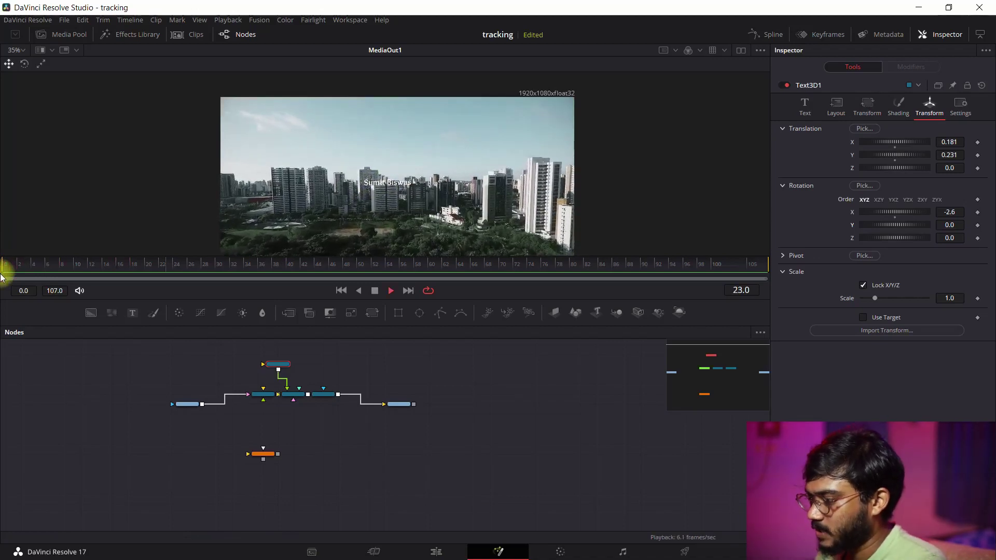
key(space)
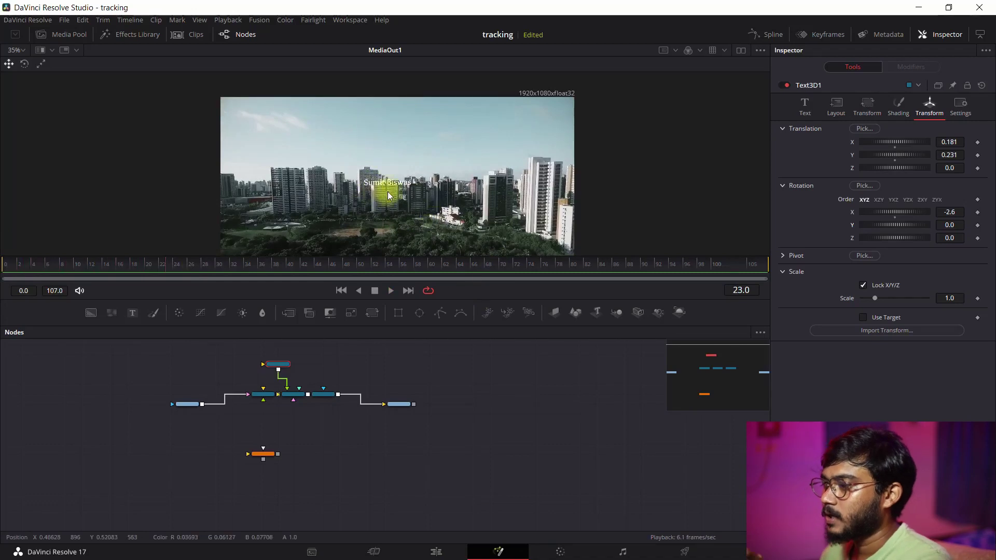
- Disable Motion Blur and enable Proxy in the viewer, then replay the 107-frame composite
right_click(460, 289)
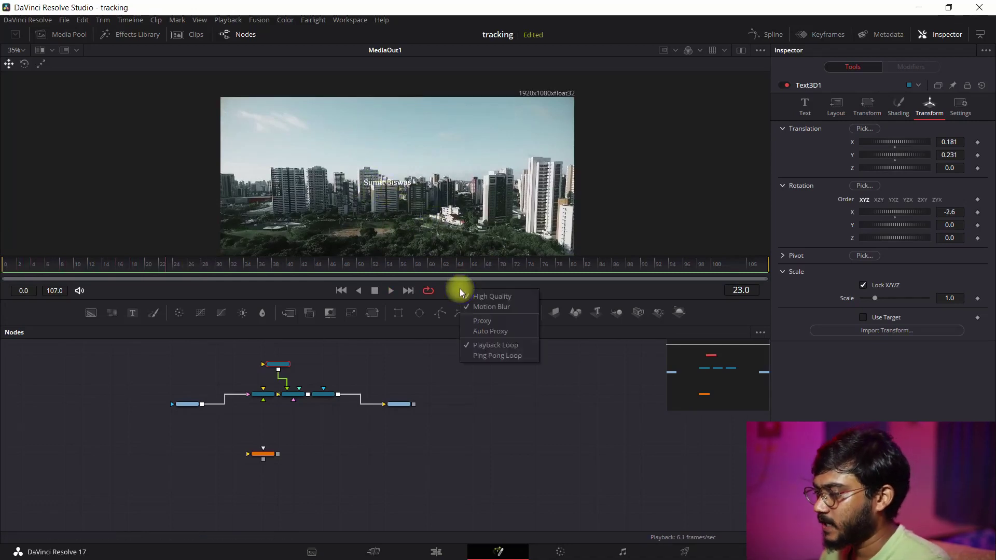
right_click(465, 294)
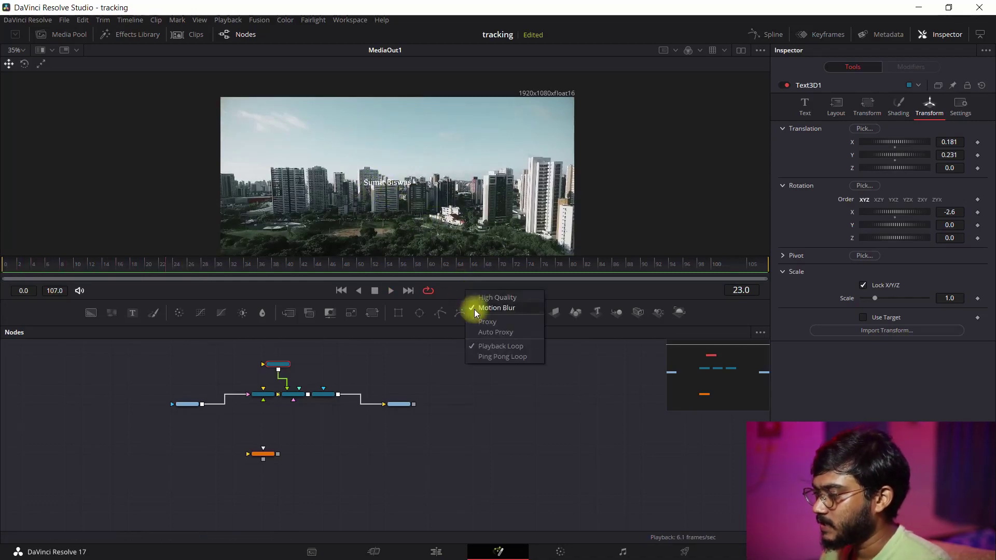
click(476, 313)
right_click(475, 293)
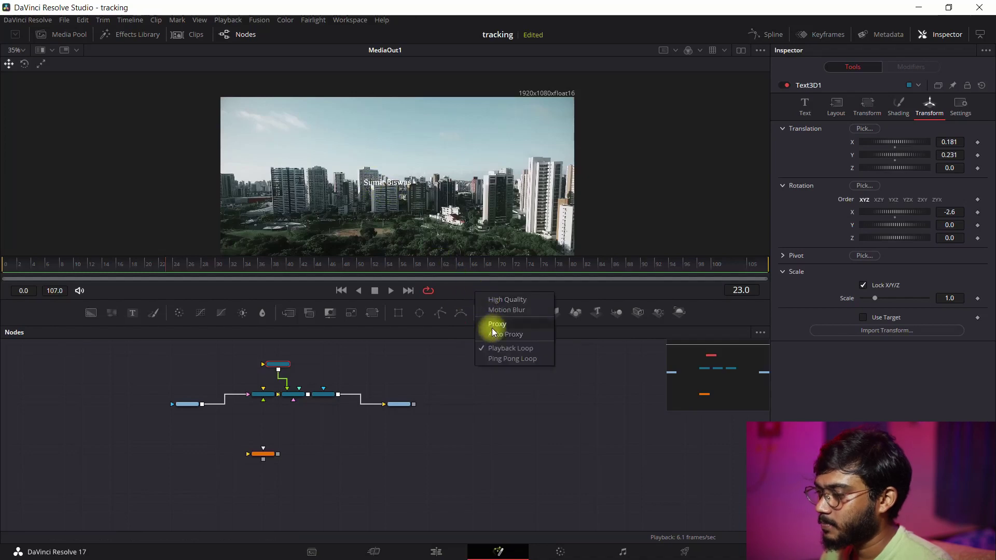
click(494, 325)
key(space)
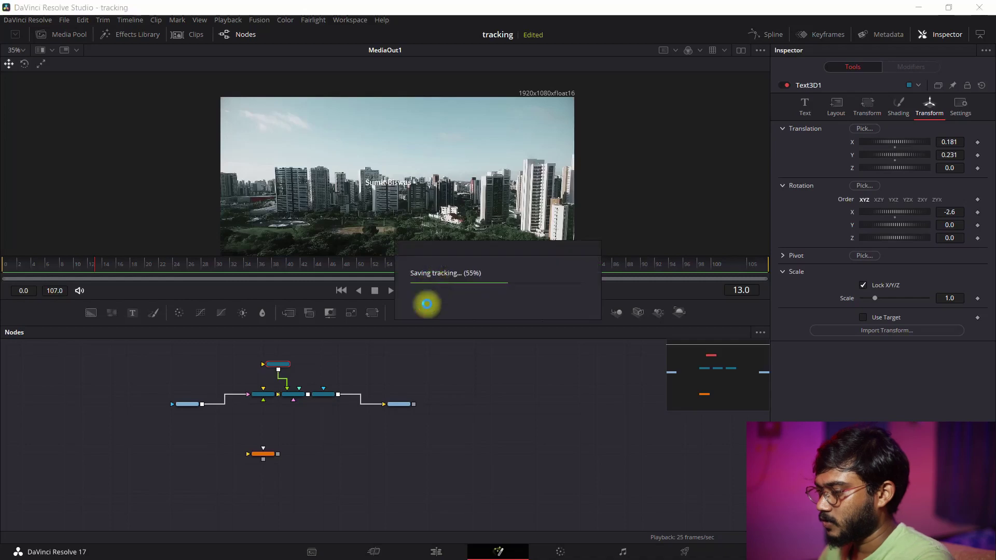
- Switch to the Edit page showing Fusion Clip 1 on Timeline 1, leaving full-screen preview
click(436, 551)
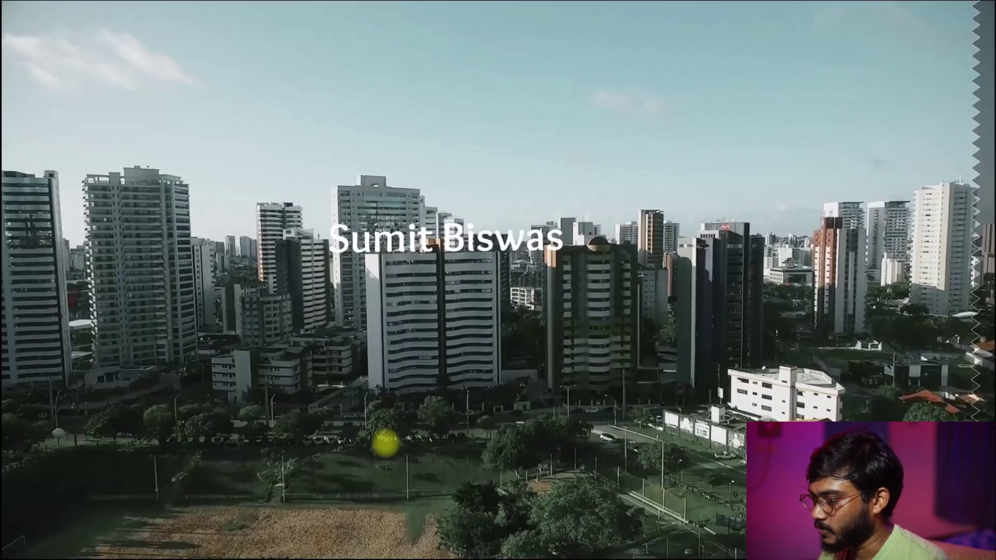
key(Escape)
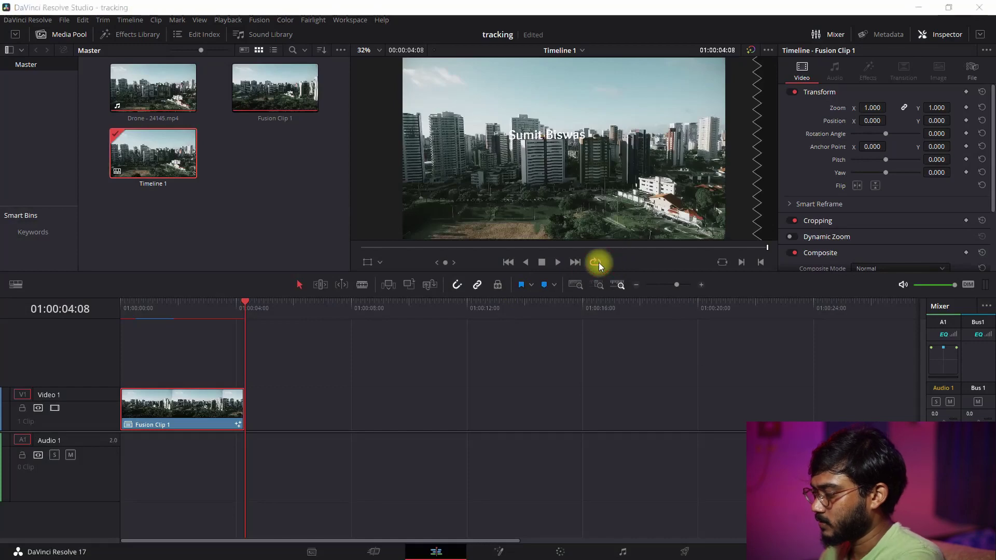
key(p)
key(space)
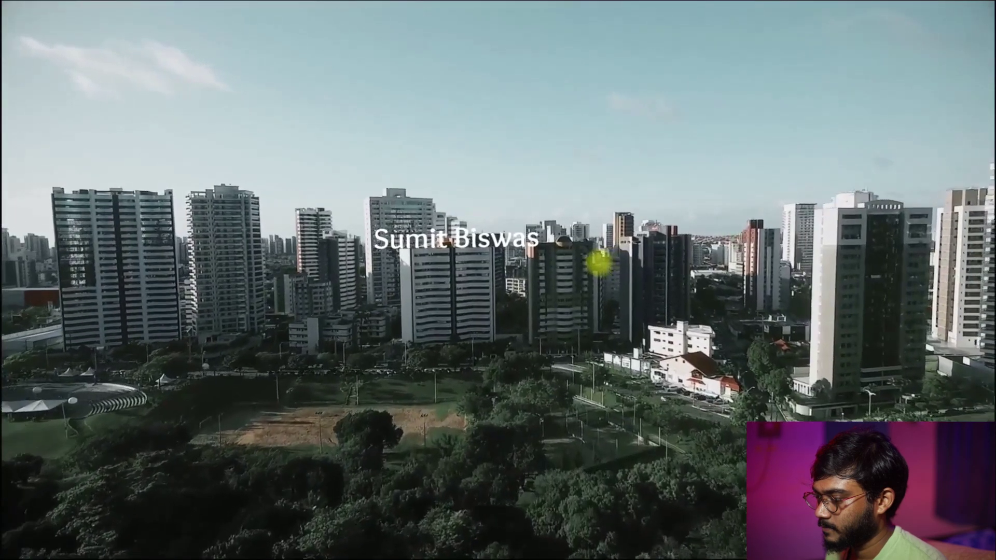
key(Escape)
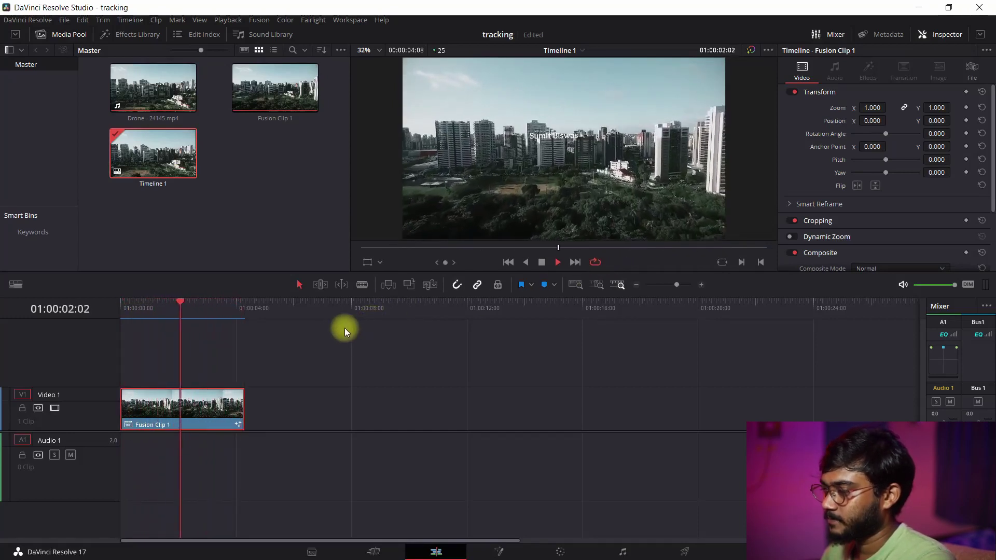
key(space)
drag(185, 312, 166, 311)
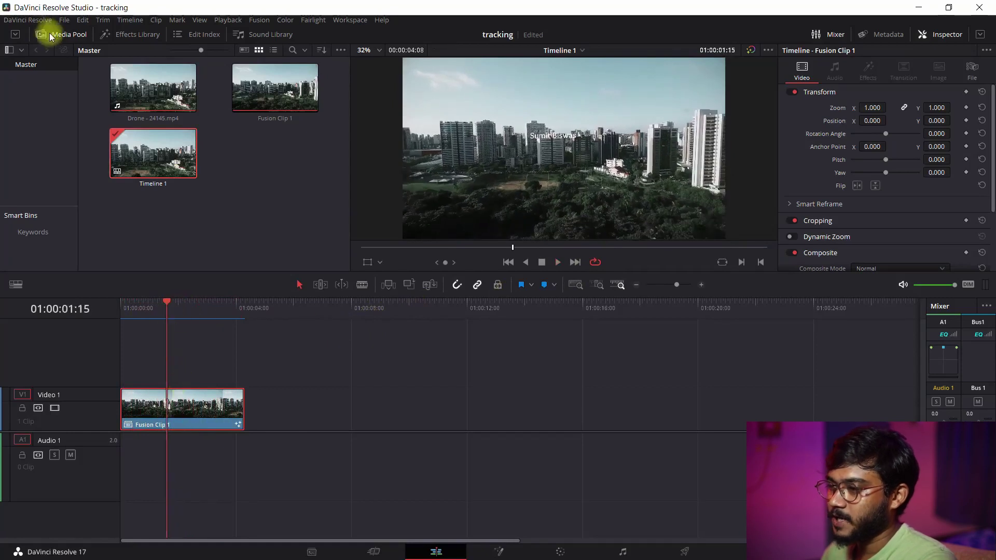
- Start a Quick Export of the timeline as a 1920x1080 H.265 video
click(64, 19)
click(104, 195)
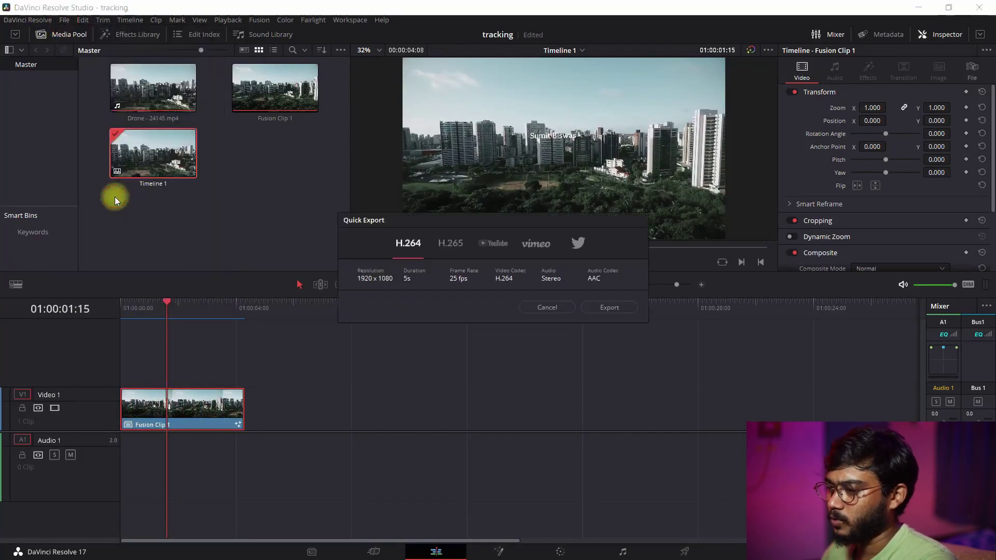
click(439, 249)
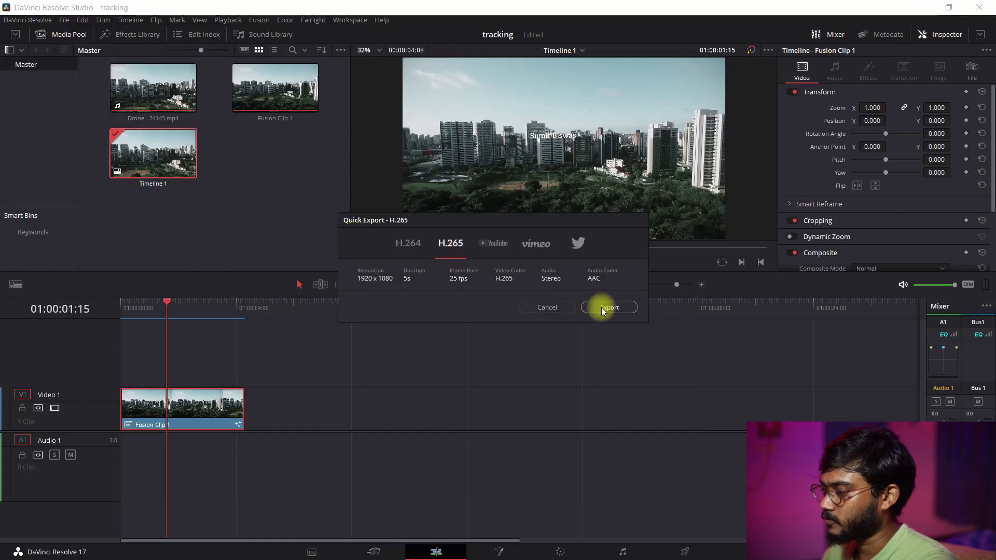
click(603, 307)
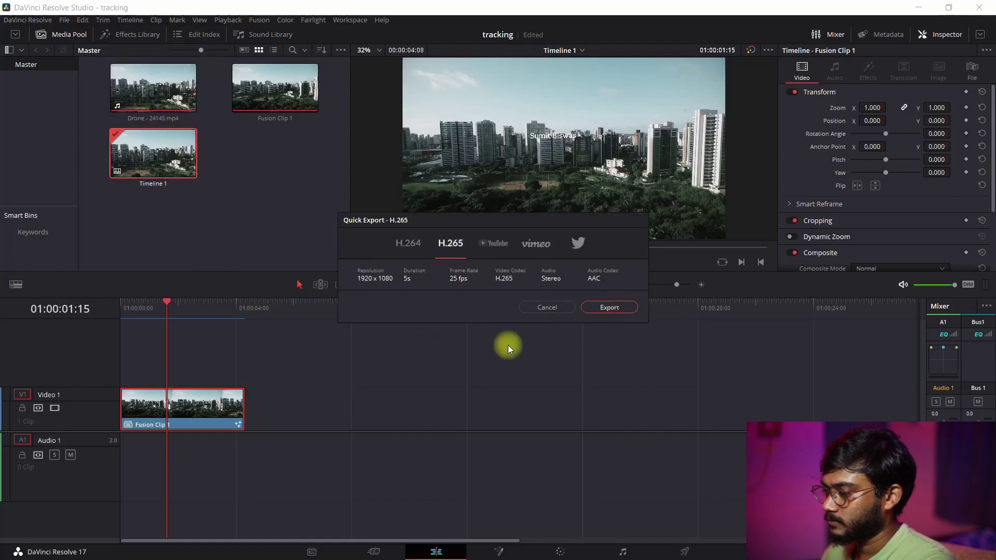
key(Return)
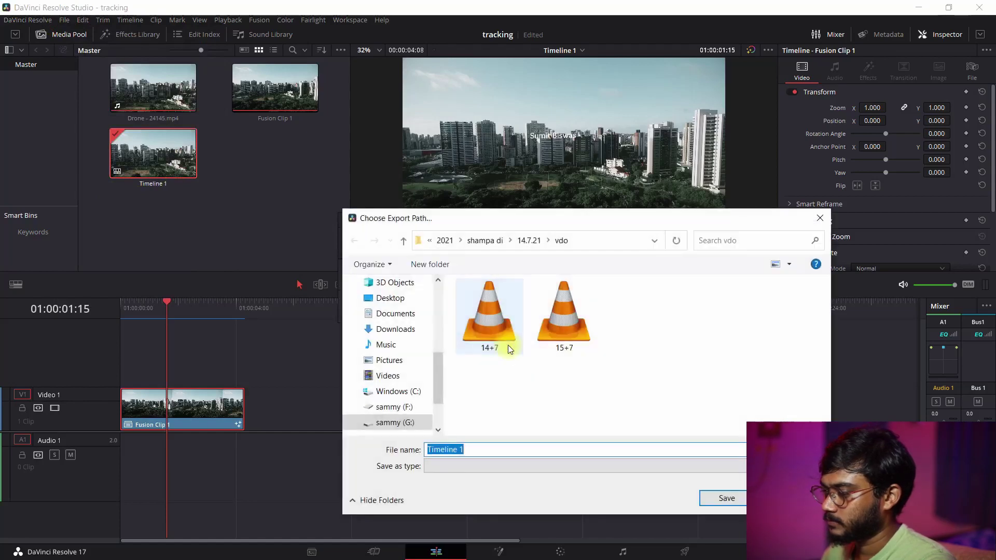
- Save the video as '3f trscking' in a new Desktop folder '3f trscking' and finish rendering
click(403, 299)
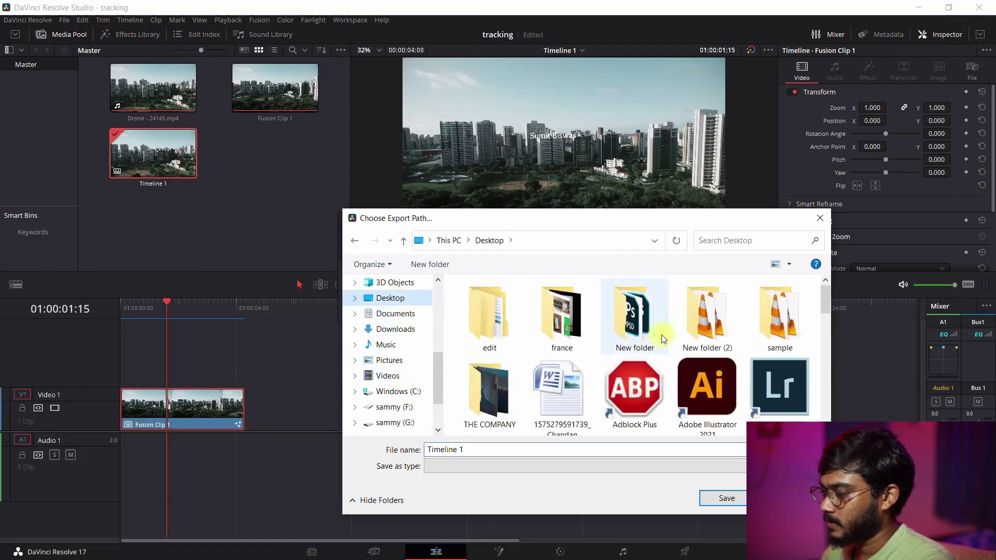
click(446, 266)
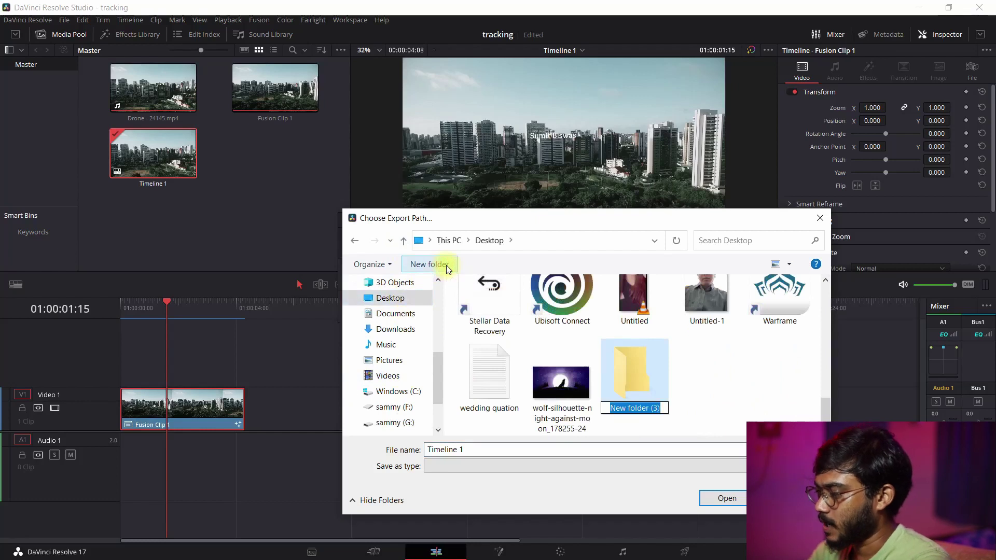
text(3f trsck)
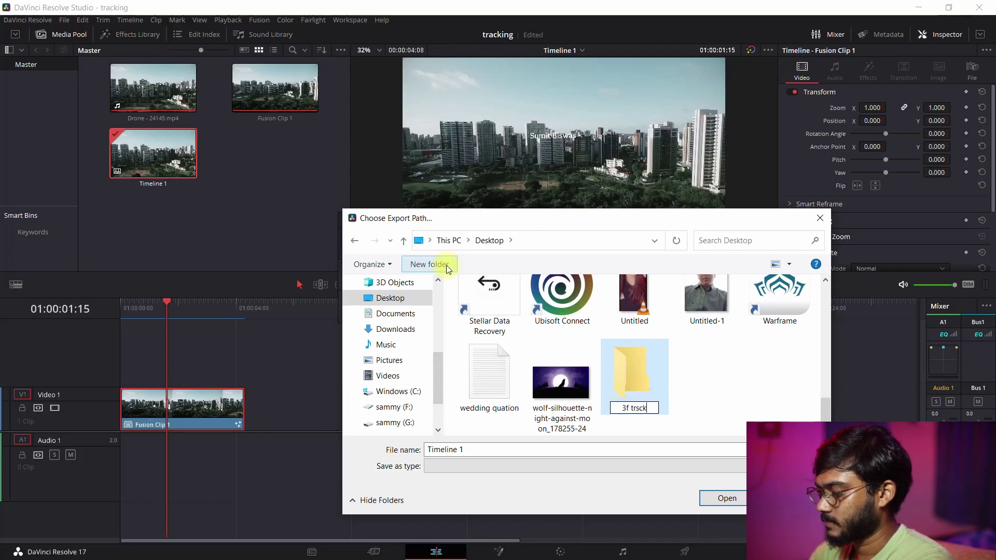
key(Return)
key(Return)
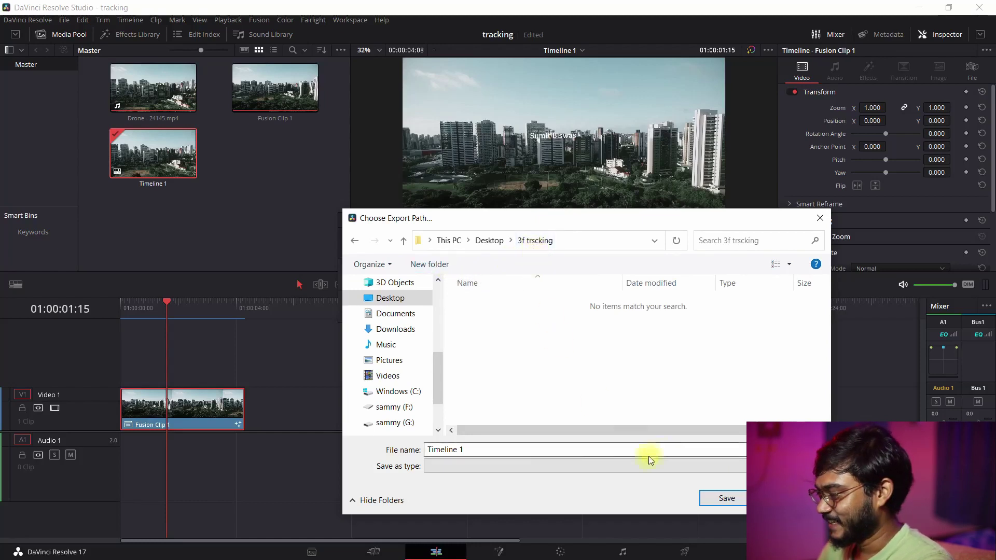
click(514, 449)
text(3f trscking)
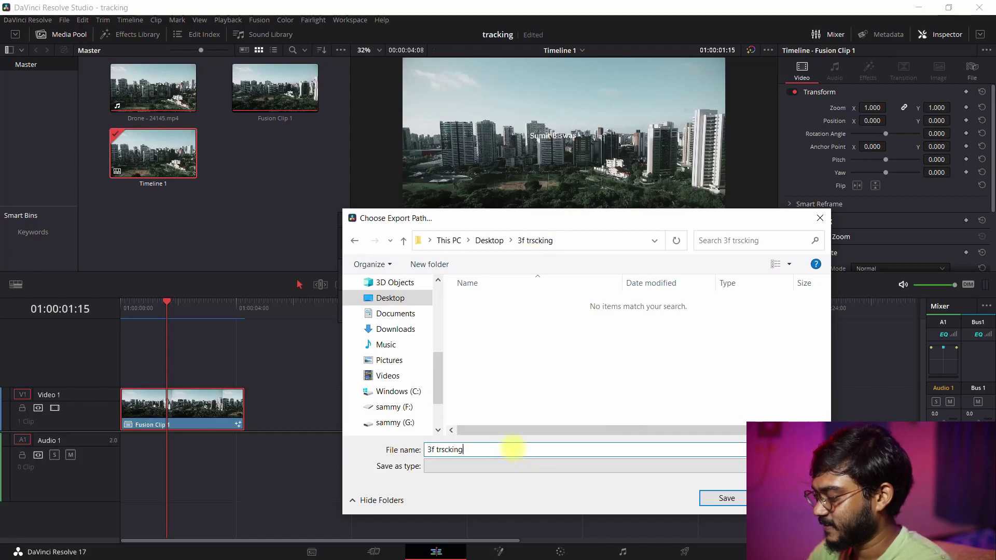
key(Return)
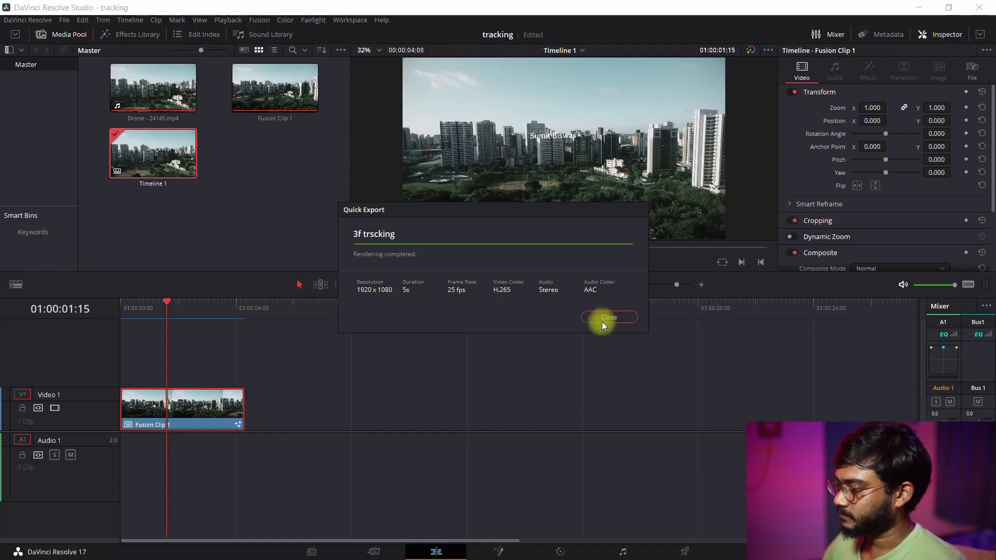
click(605, 319)
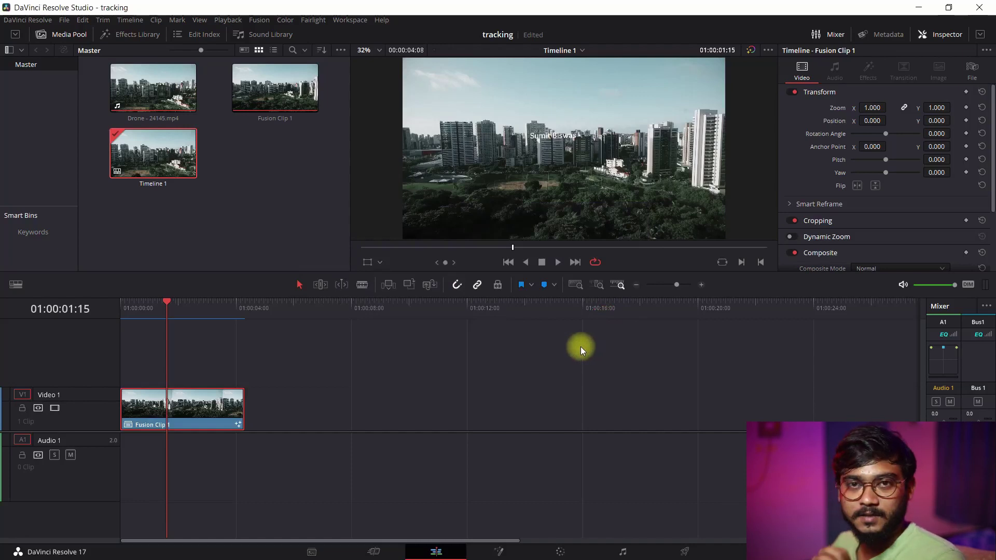
- Minimize Resolve and open the 3f trscking video from its Explorer folder in VLC
click(918, 7)
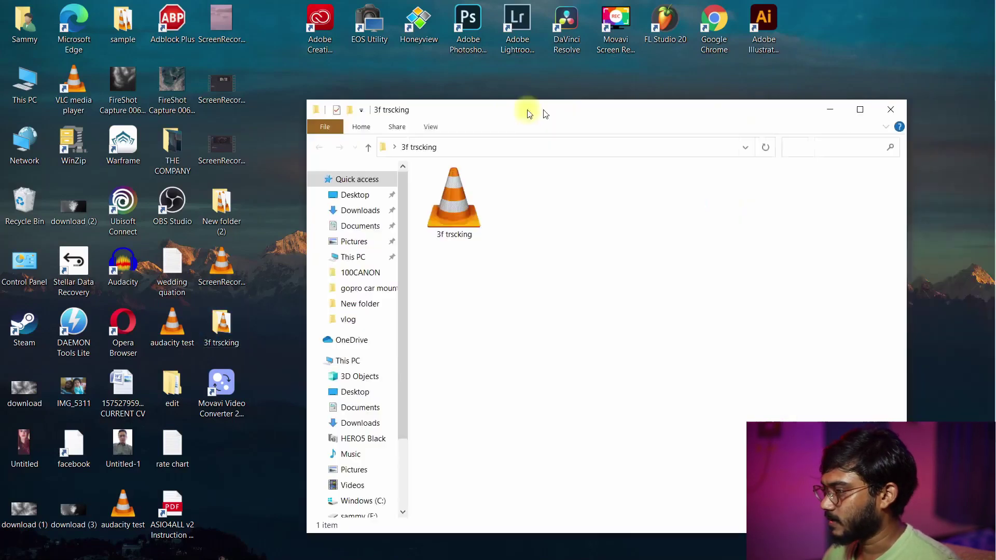
drag(995, 111, 457, 82)
double_click(456, 82)
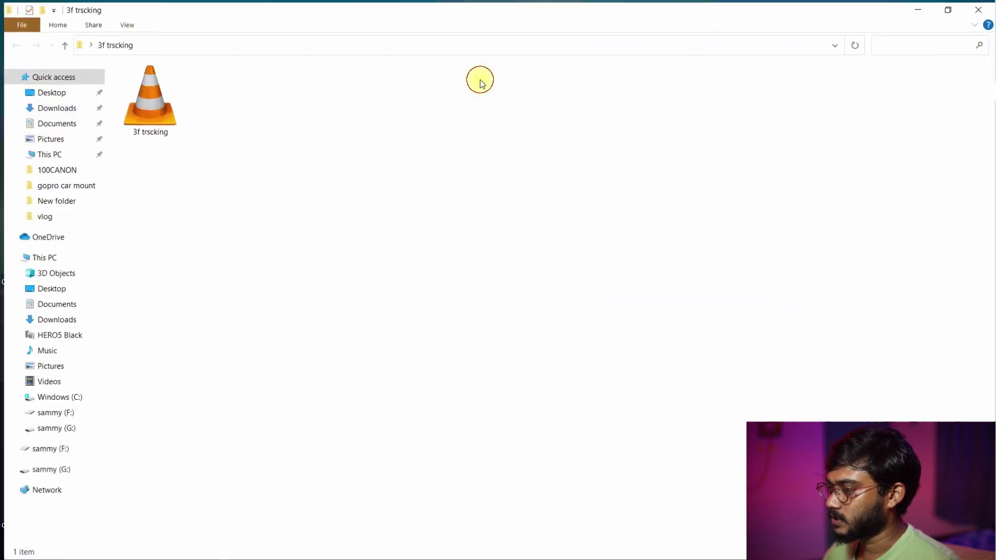
double_click(150, 103)
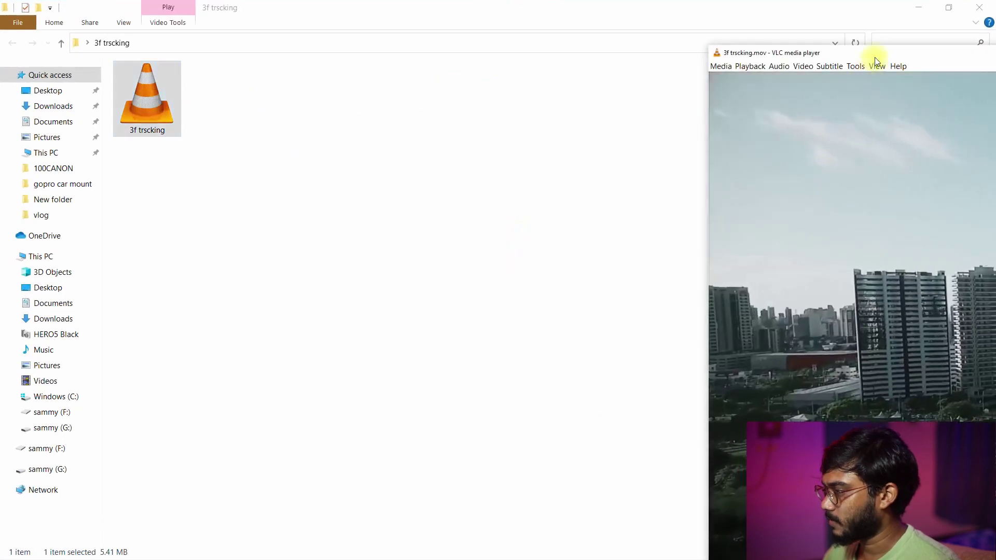
drag(875, 58, 216, 38)
- Maximize the VLC player window to full screen for watching the export
double_click(289, 160)
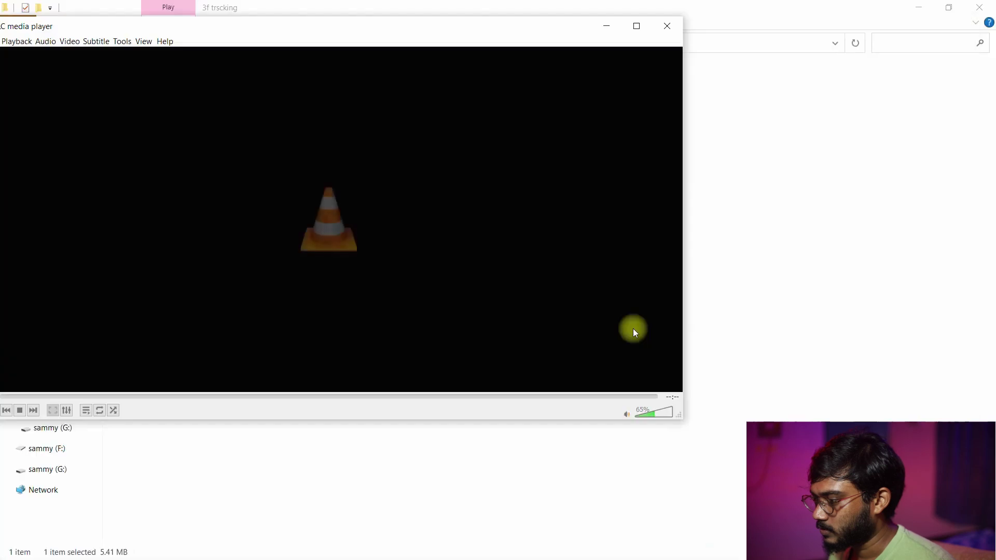
click(637, 26)
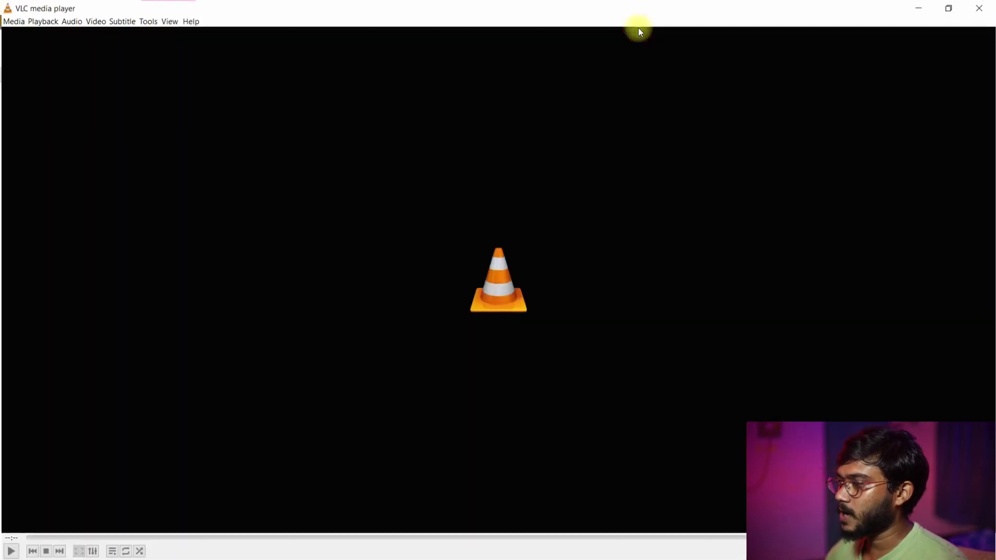